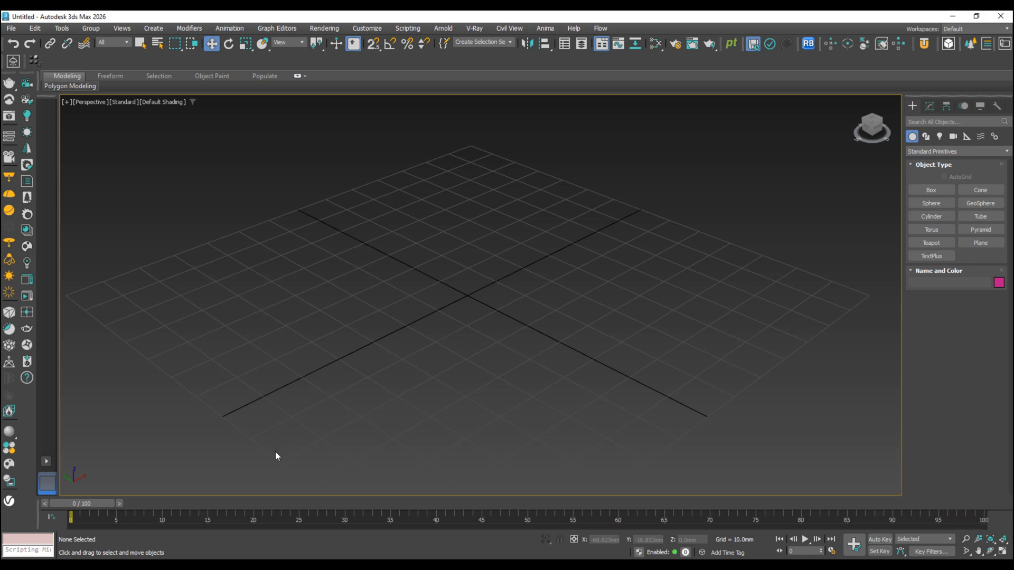
Step: Switch from the single Perspective view to the four-viewport layout and activate the Front, Left and Perspective viewports in turn
key(alt+w)
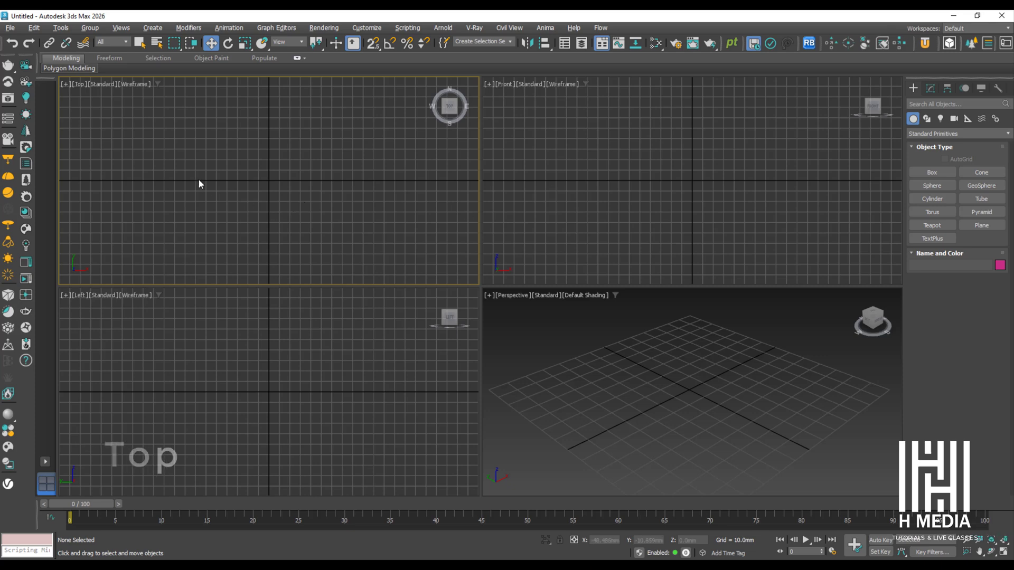
click(547, 121)
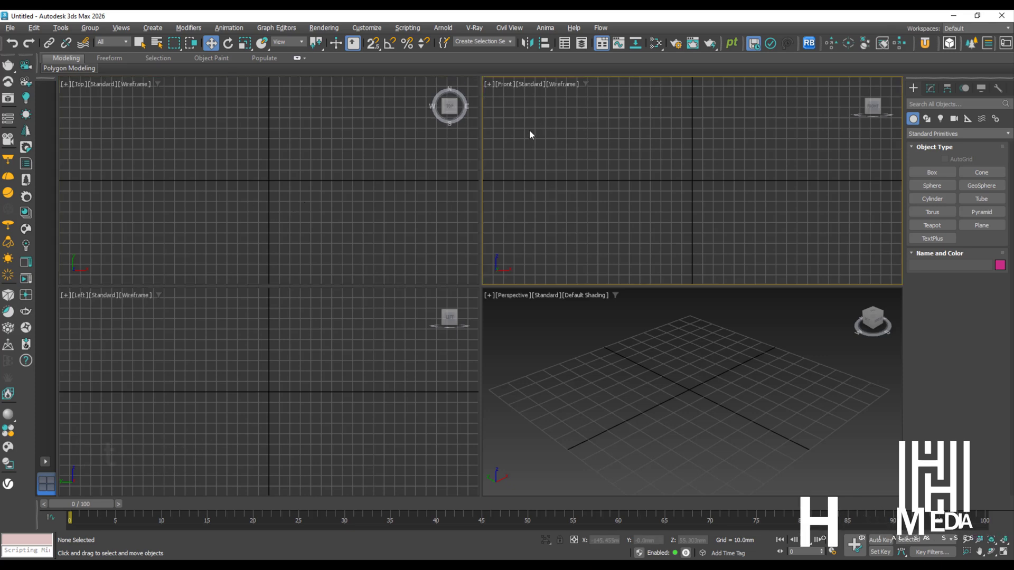
click(209, 339)
click(572, 341)
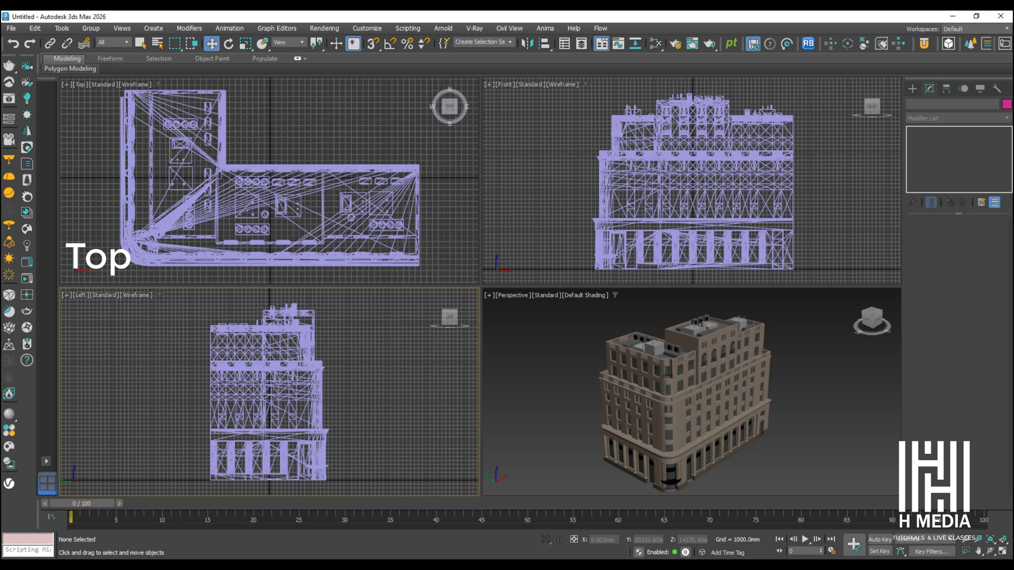
Step: Examine the building model in the Top, Front, Left and Perspective viewports
scroll(281, 191, down, 3)
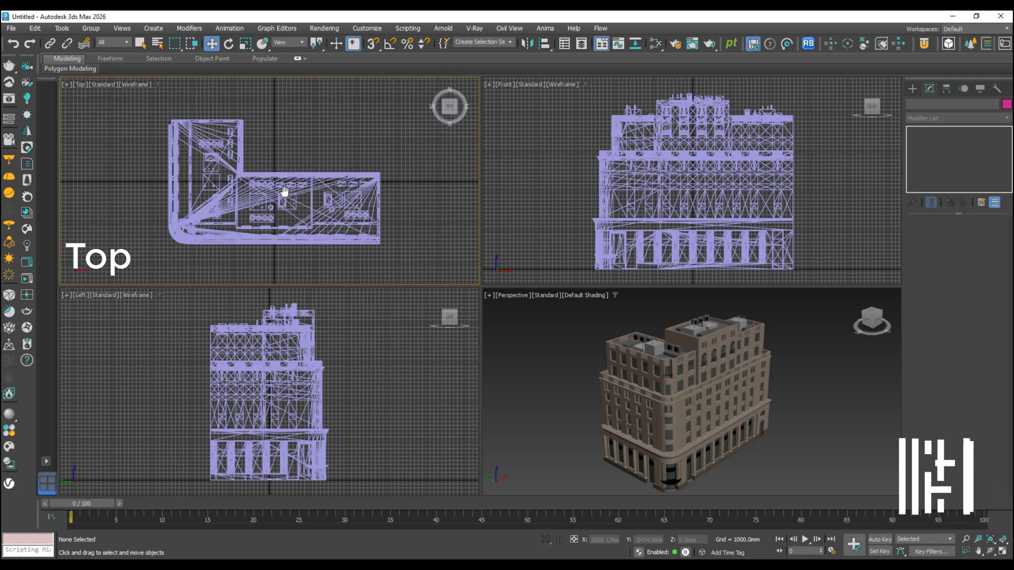
scroll(281, 200, down, 2)
scroll(277, 198, up, 2)
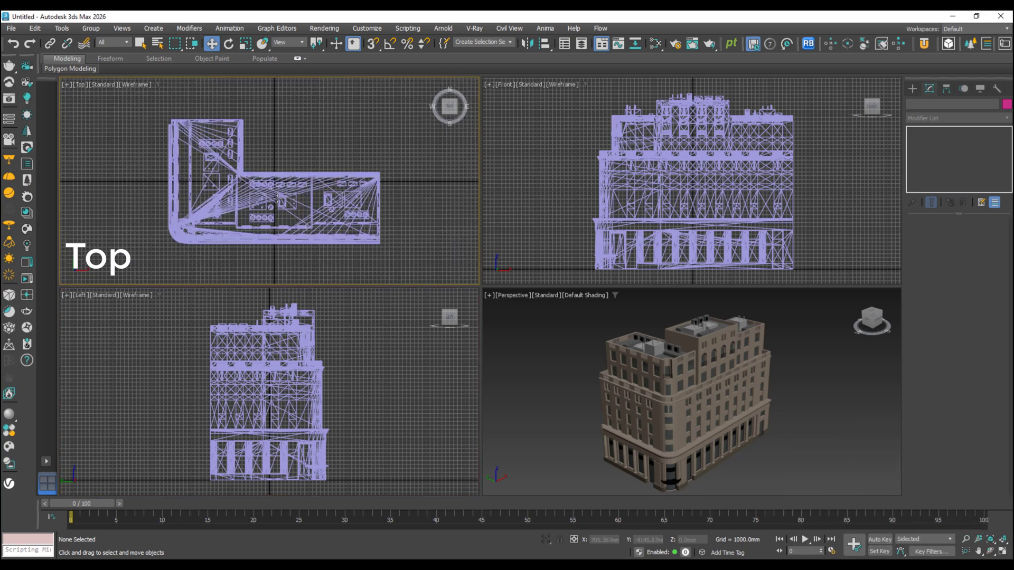
scroll(276, 199, up, 2)
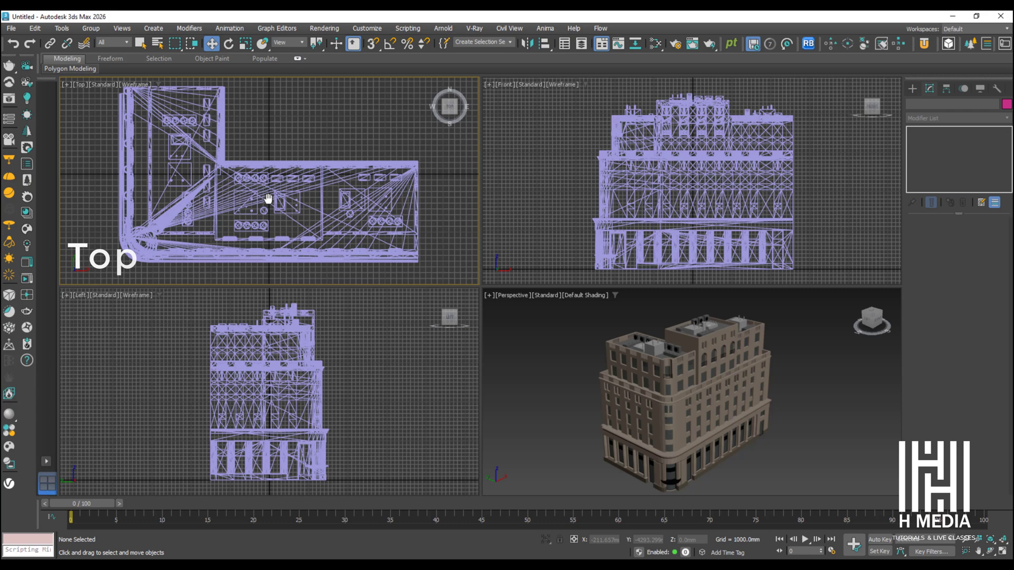
scroll(268, 199, down, 2)
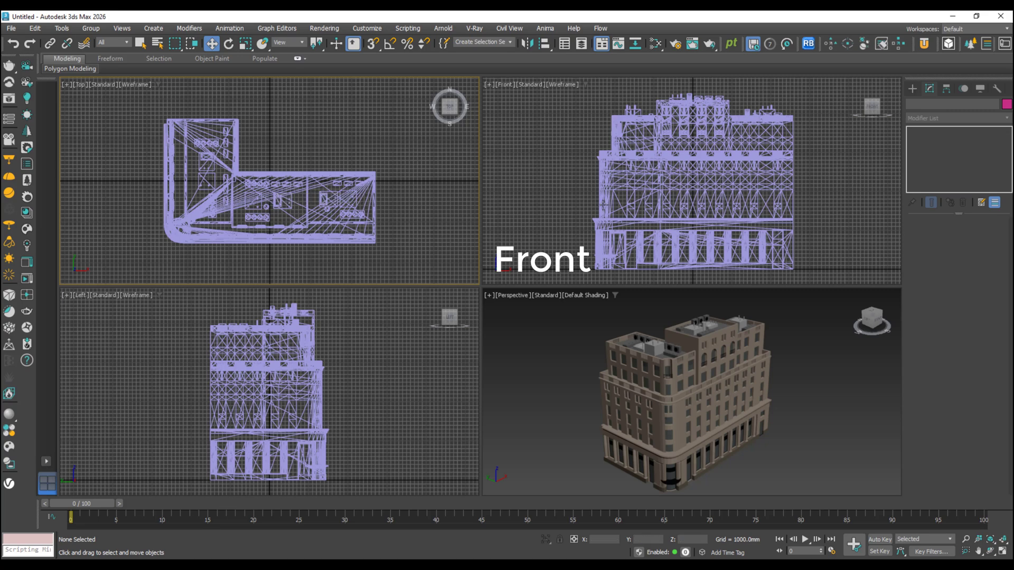
right_click(685, 200)
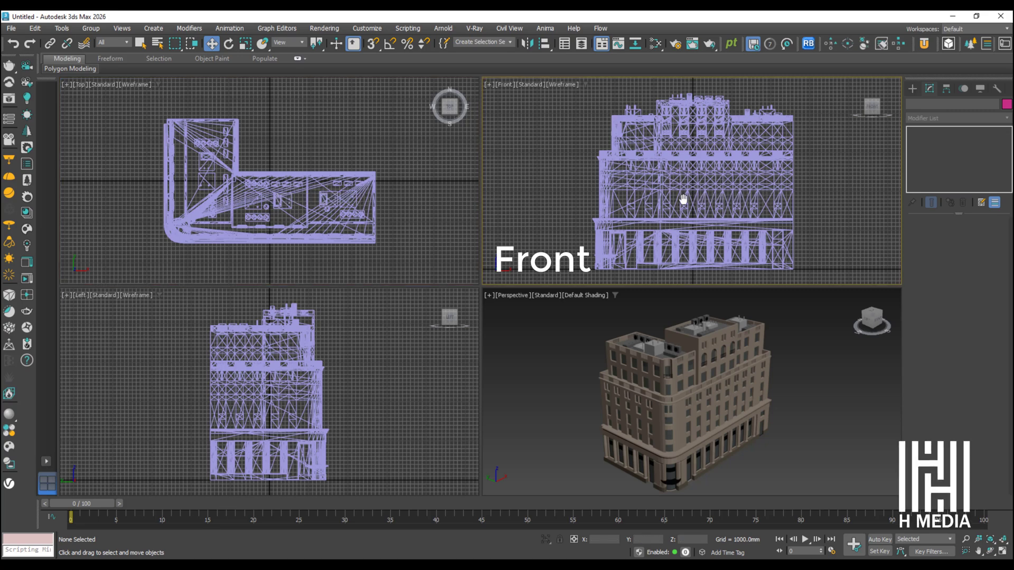
scroll(685, 199, down, 2)
scroll(745, 186, up, 2)
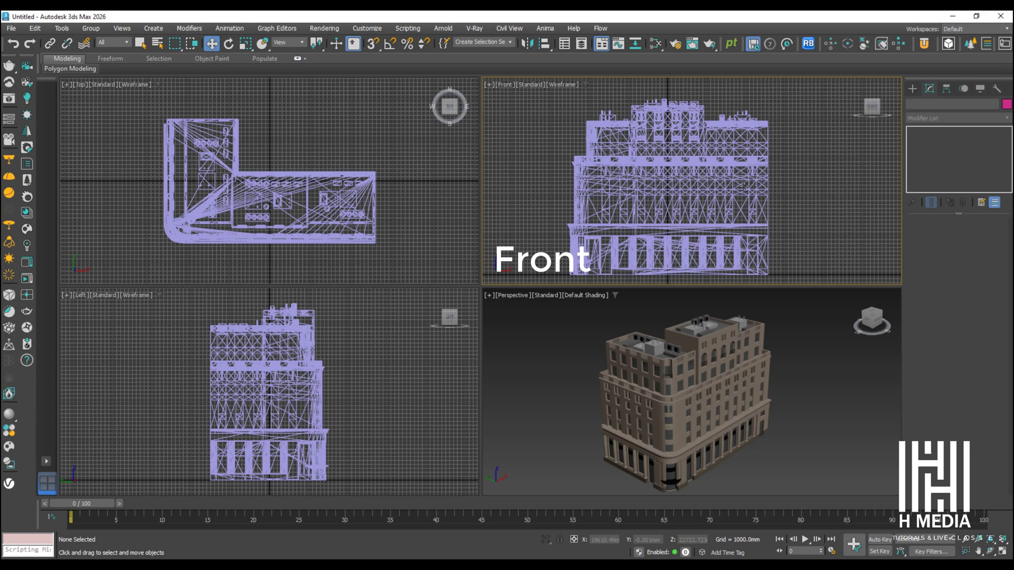
middle_drag(716, 190, 733, 183)
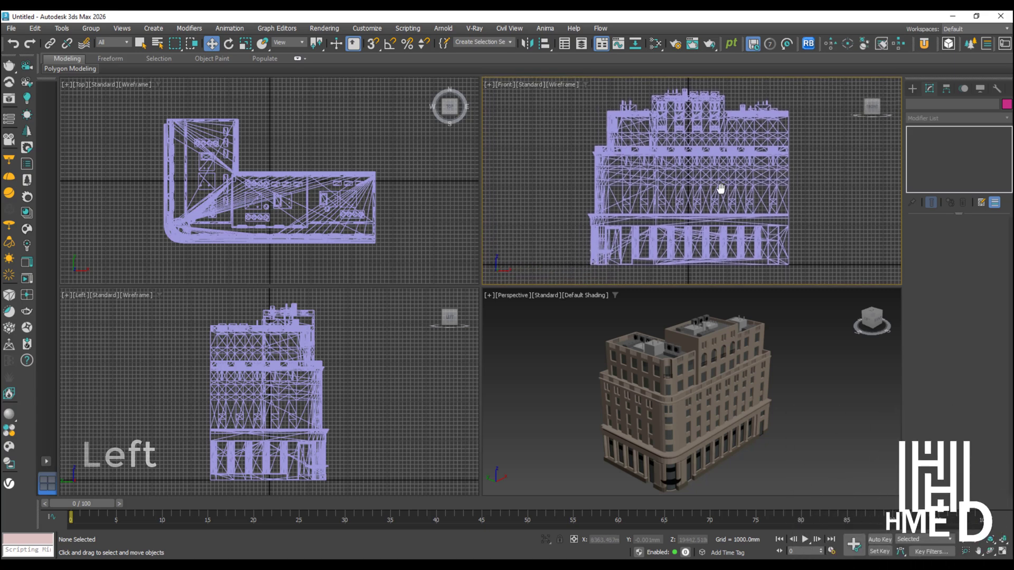
right_click(270, 366)
middle_drag(269, 367, 260, 365)
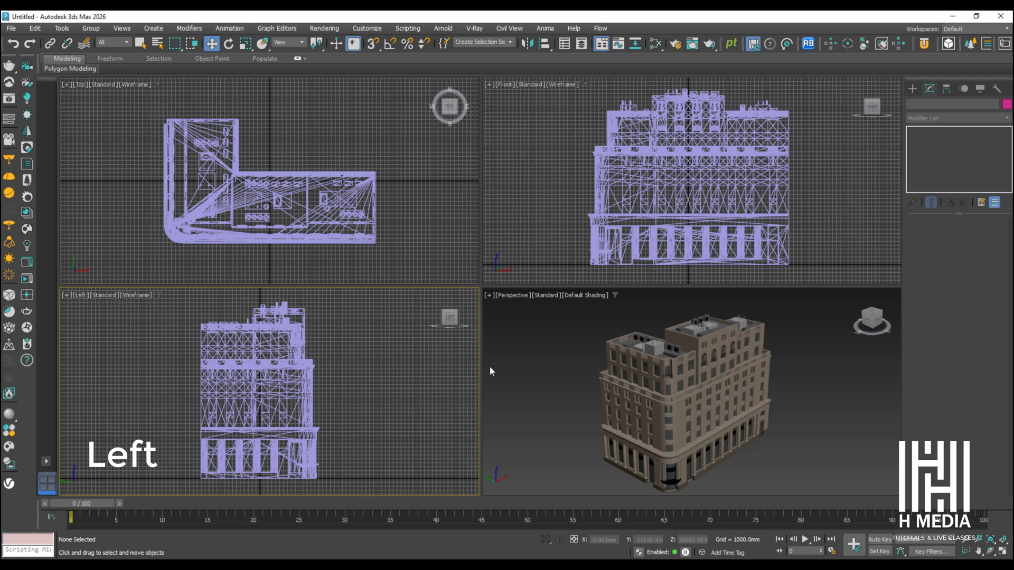
right_click(739, 363)
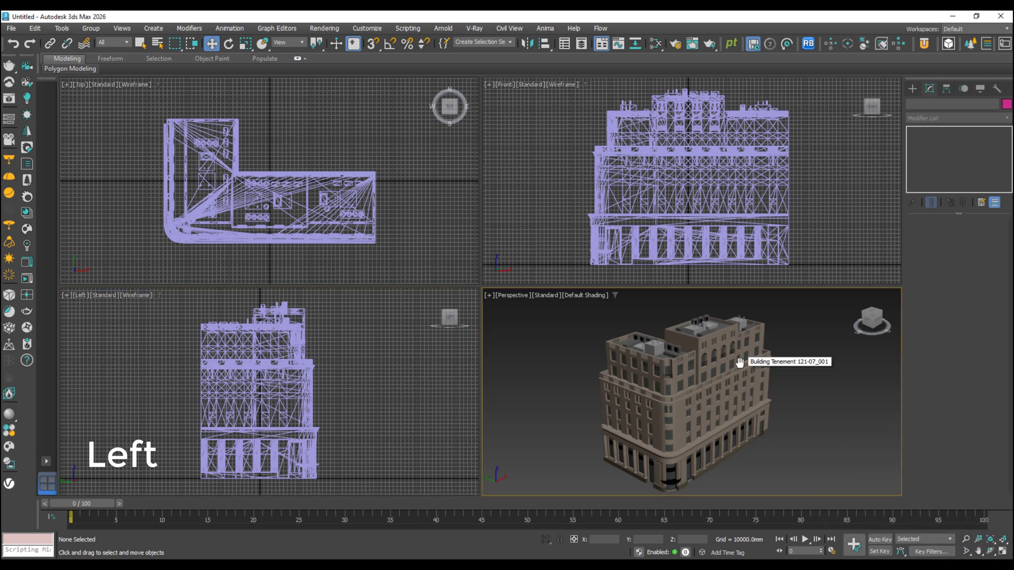
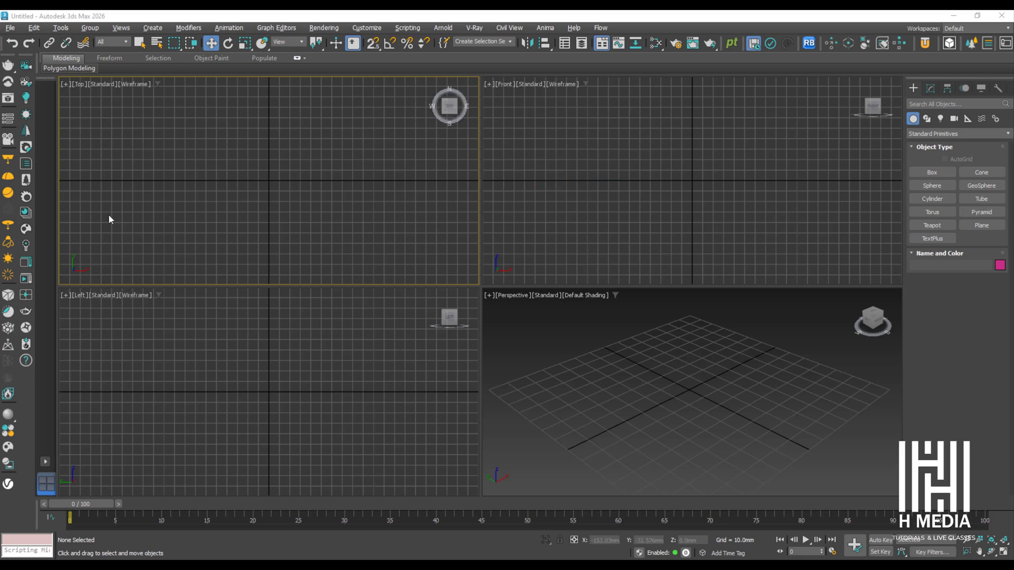
Step: Maximize the Top viewport, restore the four-viewport layout, and maximize the Top viewport again
click(381, 224)
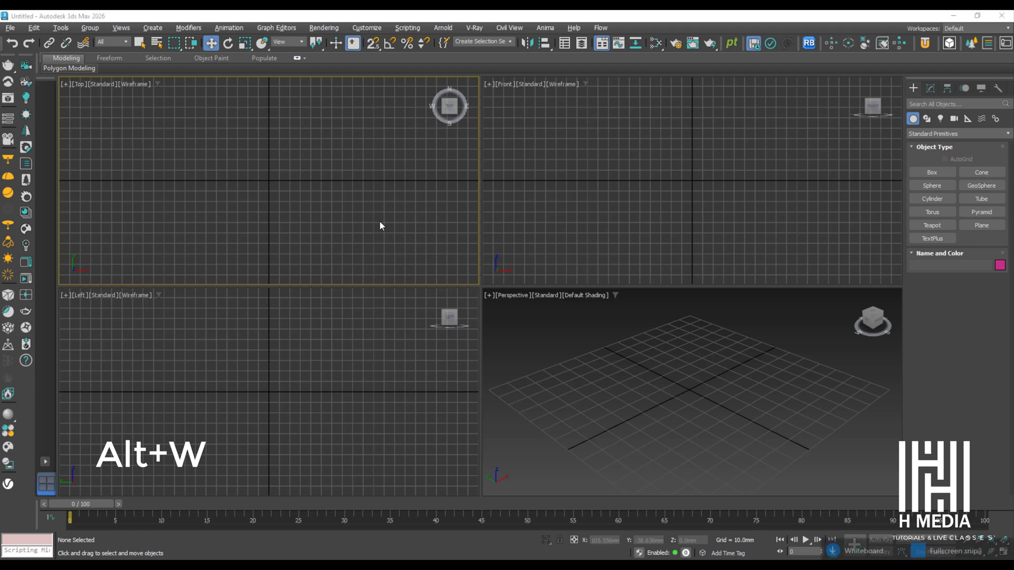
key(alt+w)
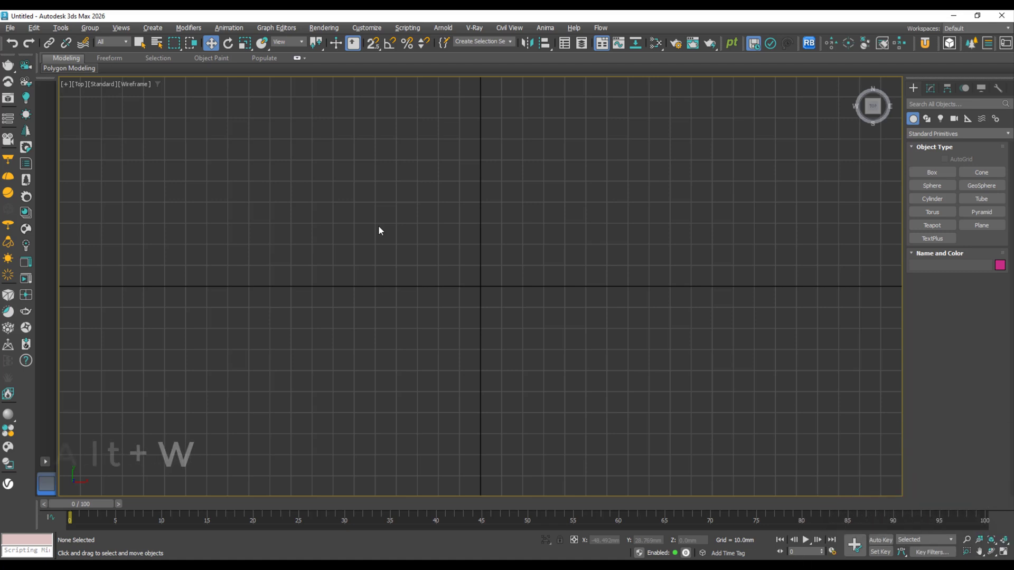
key(alt+w)
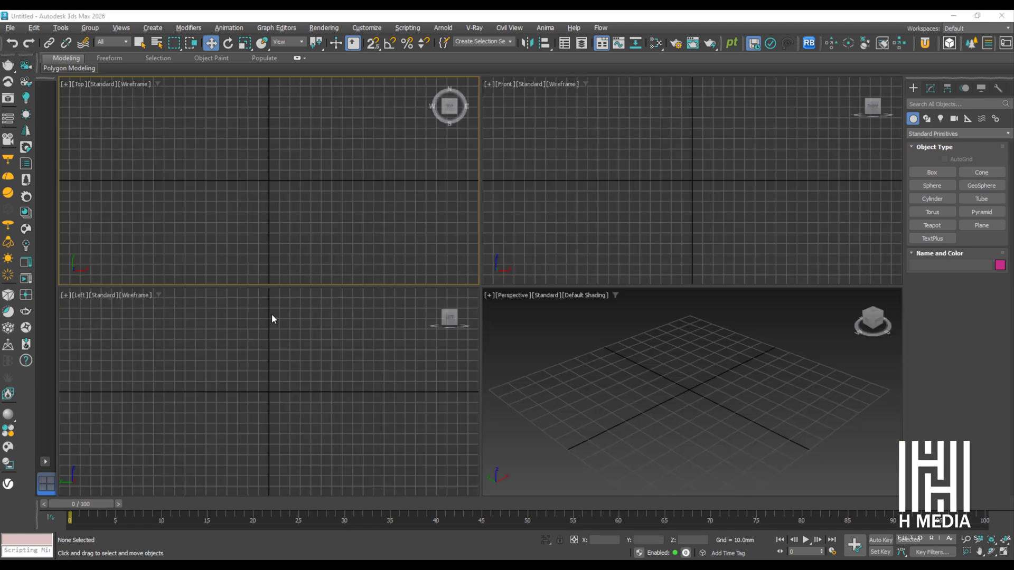
key(alt+w)
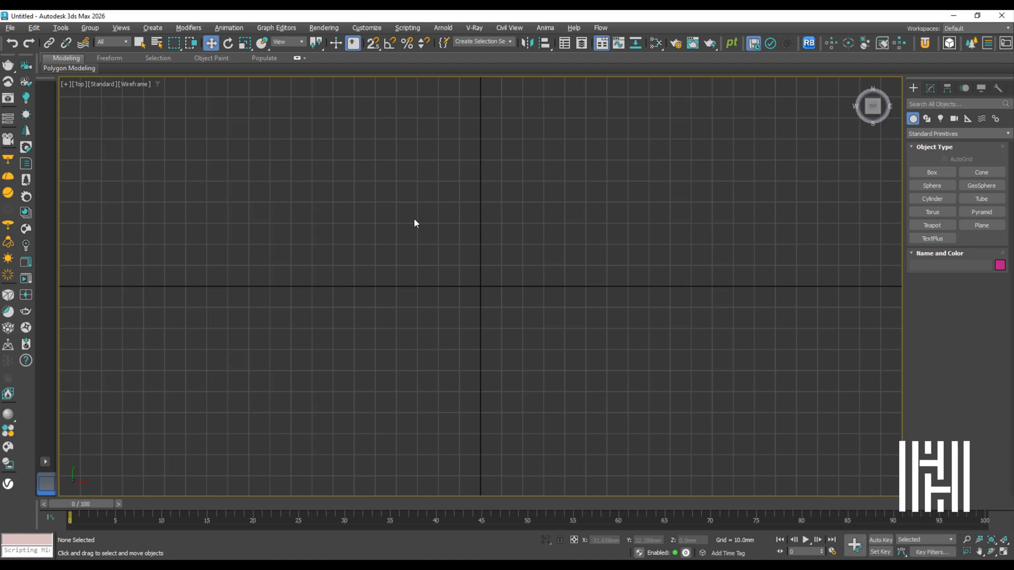
Step: Cycle the maximized viewport through the Top, Front, Left and Perspective views
key(t)
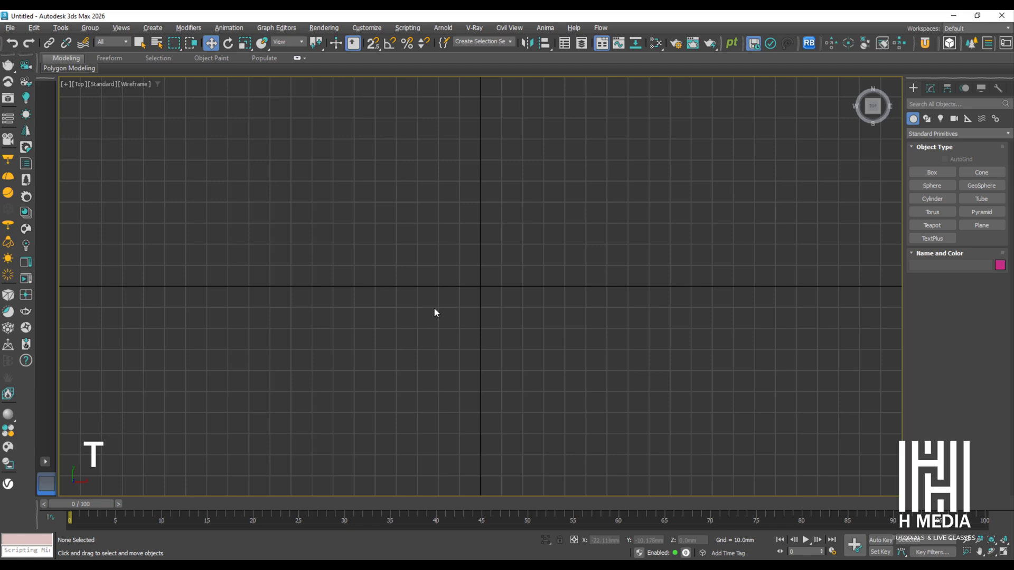
key(f)
key(l)
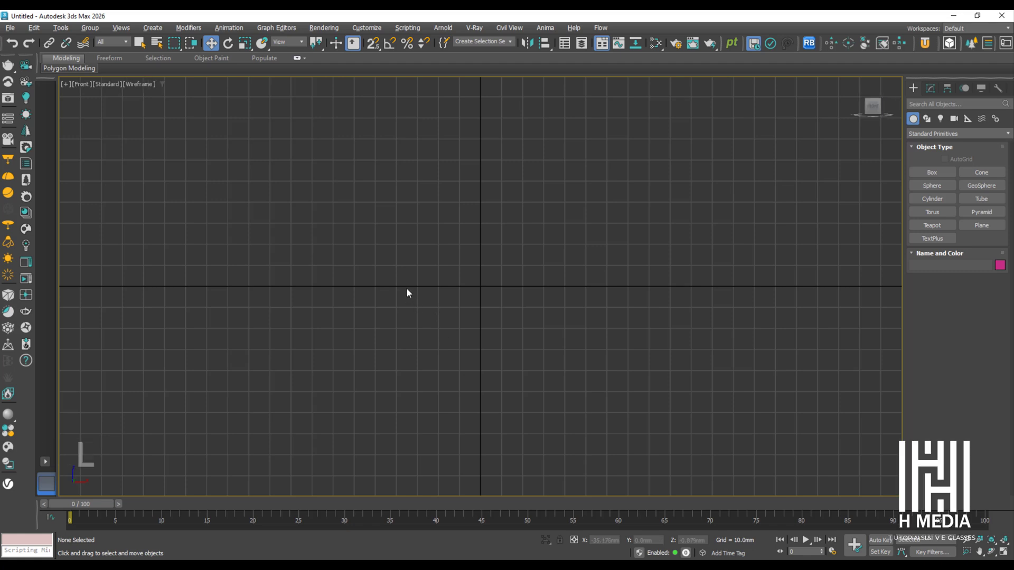
key(p)
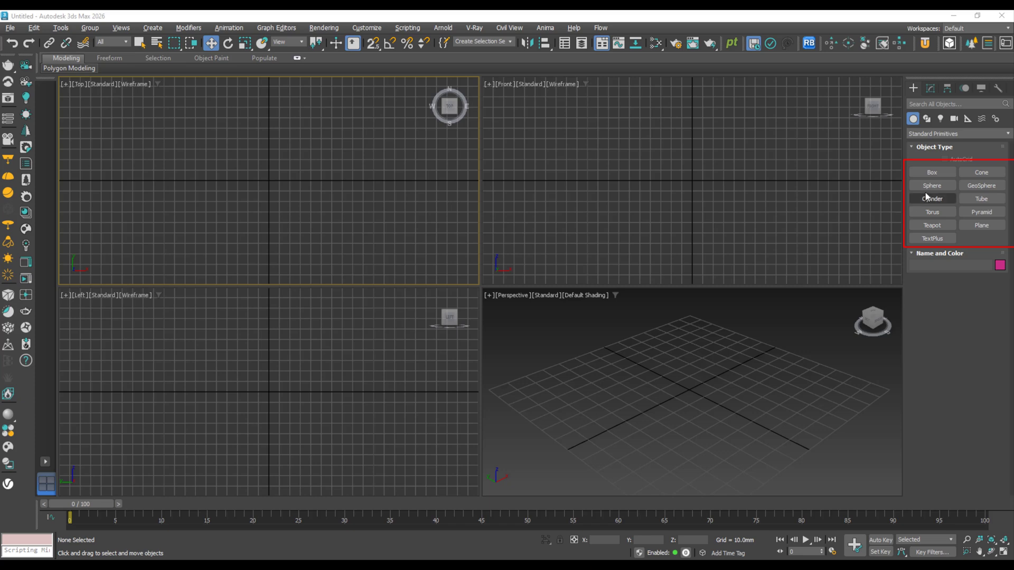
Step: Create a box in the Top viewport, about 95 mm long, 139 mm wide and 99 mm high
click(933, 173)
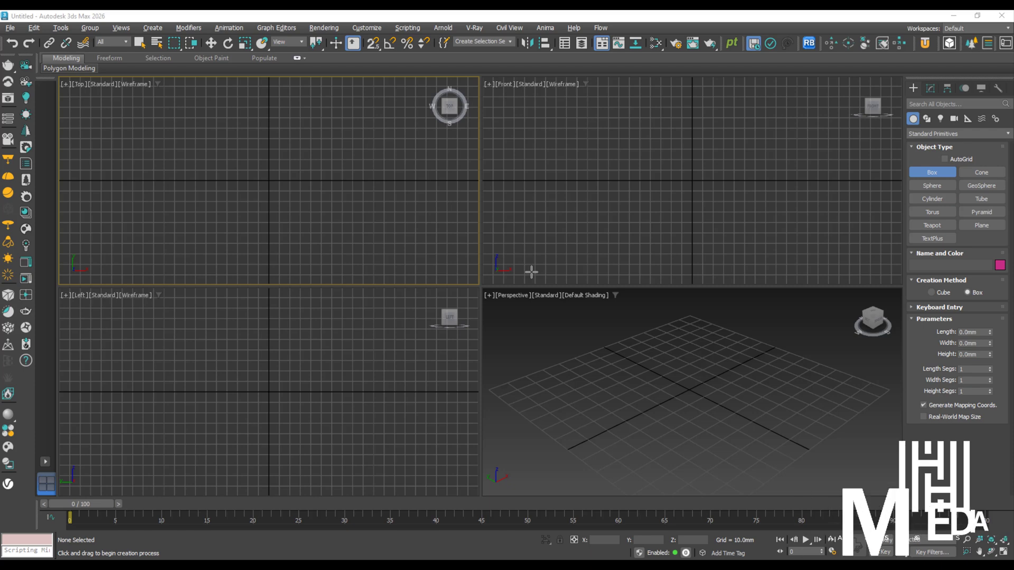
click(200, 129)
drag(199, 131, 199, 131)
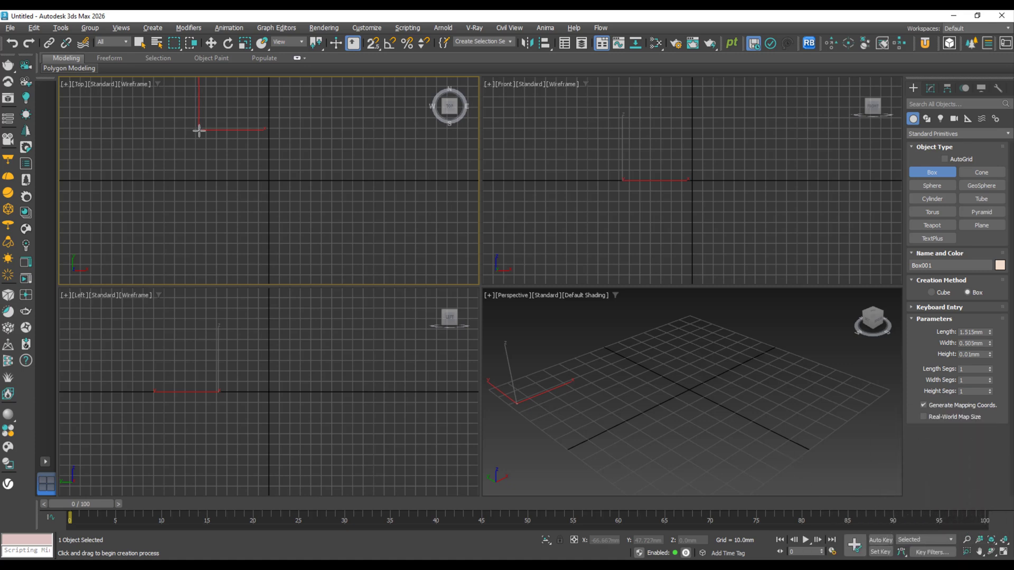
drag(199, 130, 344, 229)
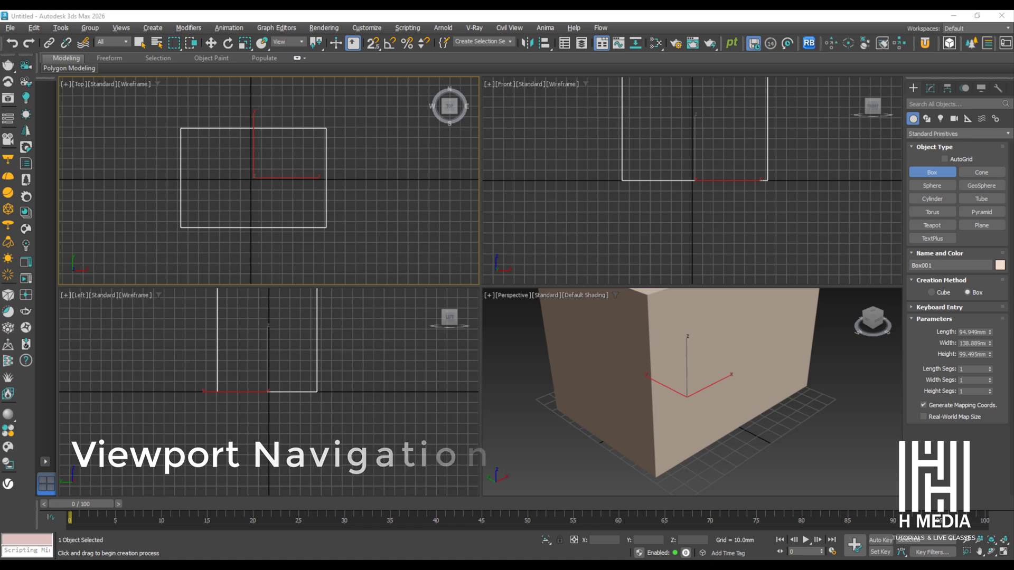
Step: Pan around the box in the Top viewport, both maximized and within the four-viewport layout
middle_drag(61, 211, 79, 211)
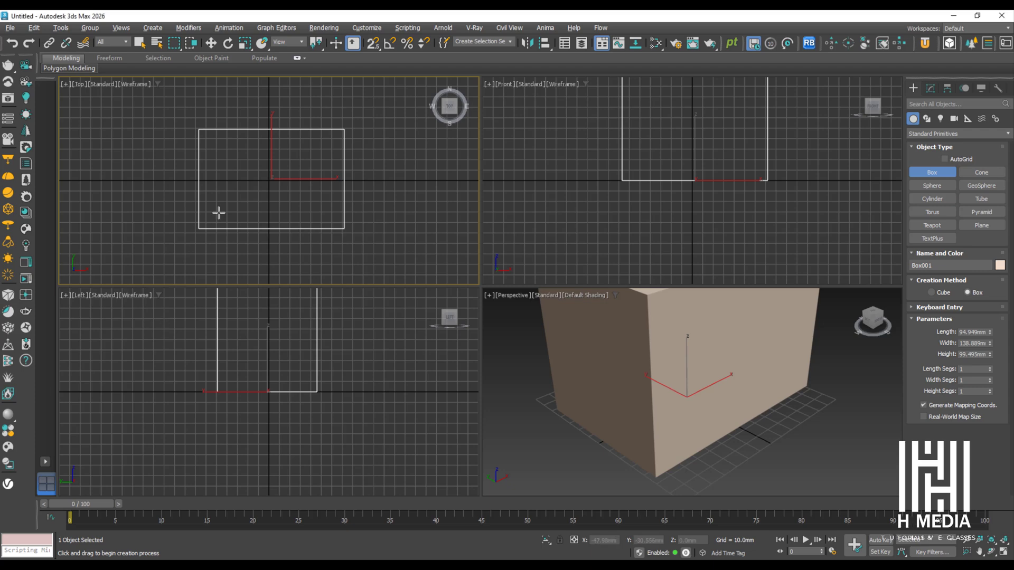
key(alt+w)
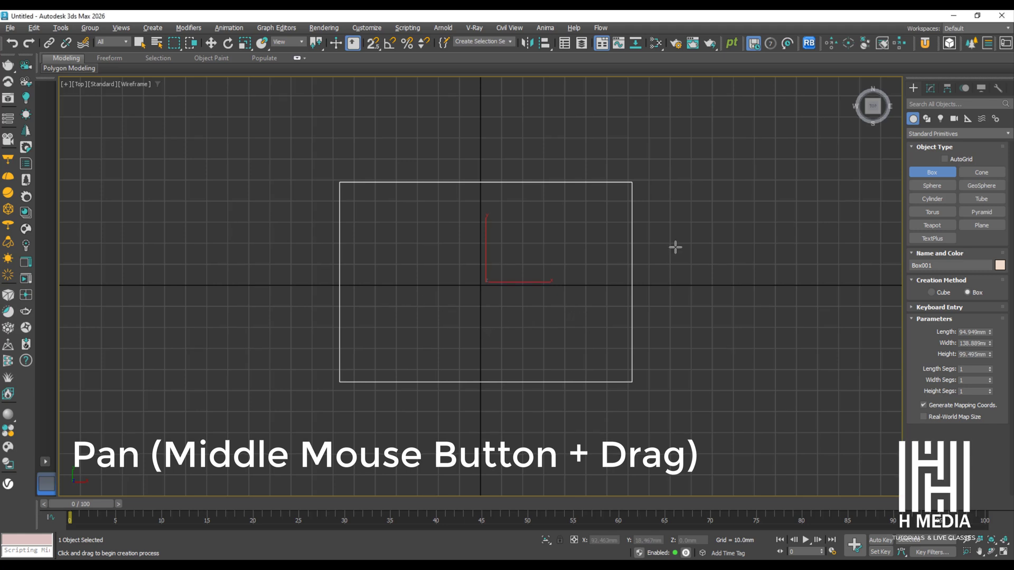
middle_drag(676, 247, 672, 313)
key(alt+w)
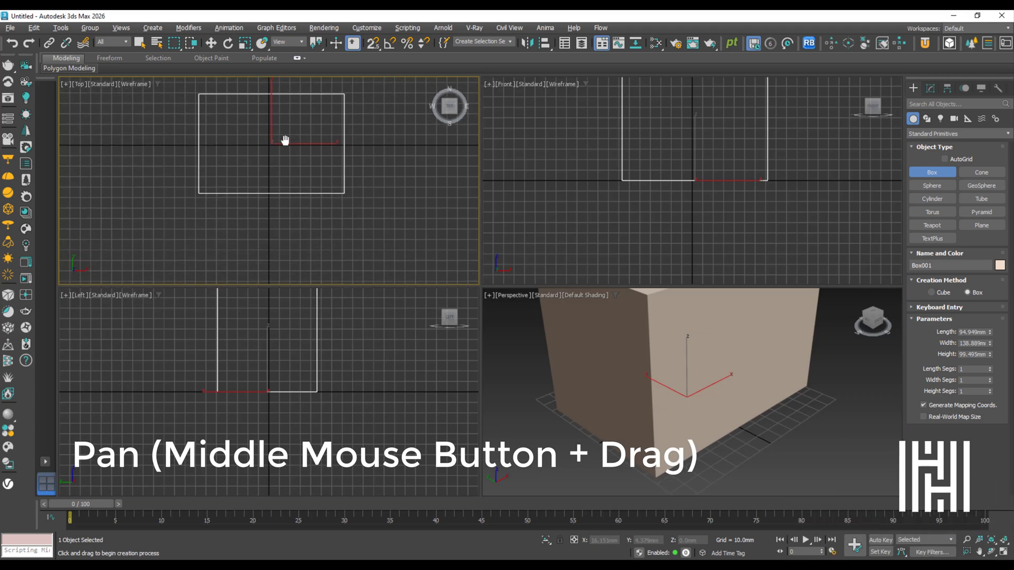
middle_drag(280, 186, 274, 148)
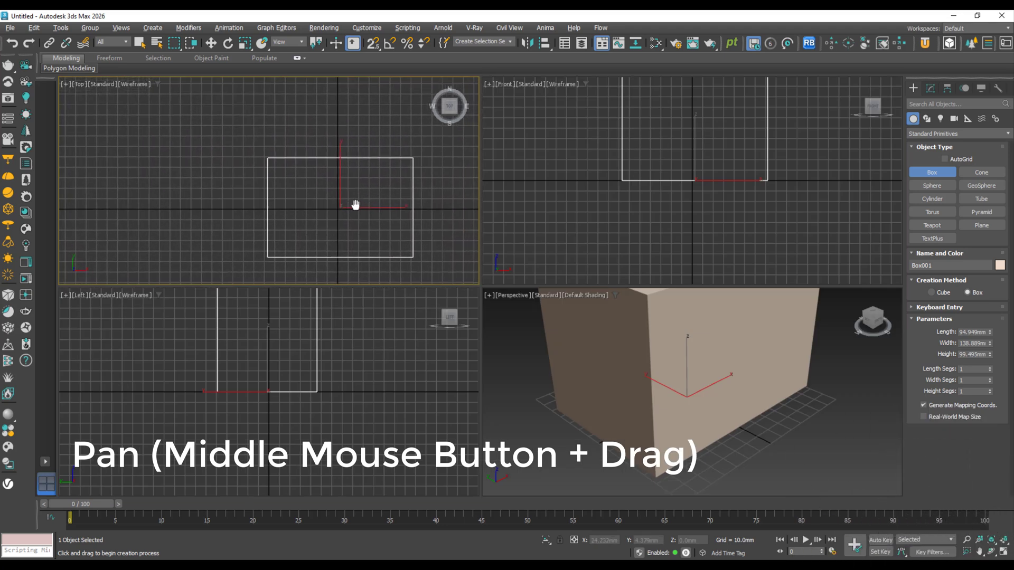
middle_drag(355, 205, 226, 166)
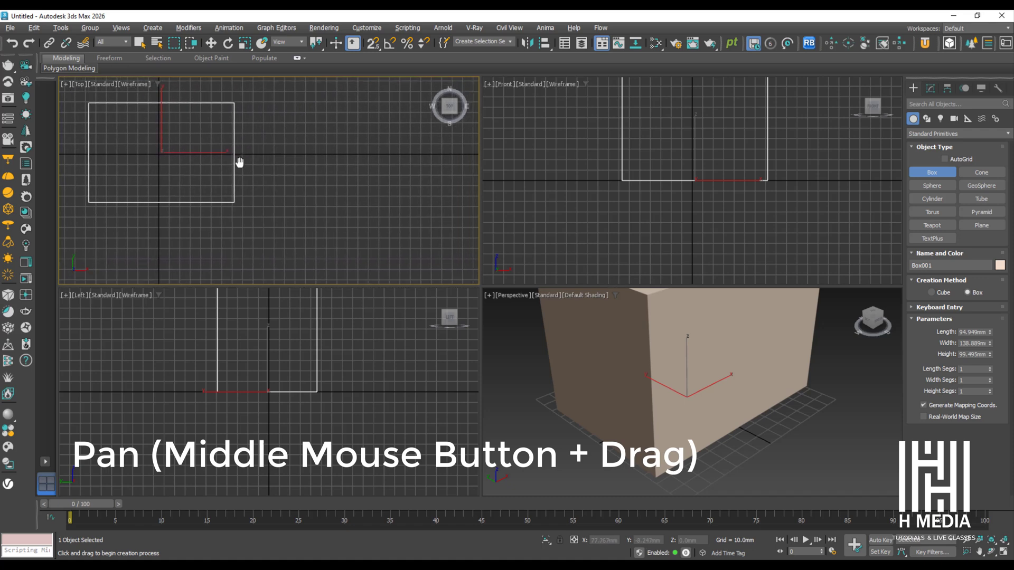
middle_drag(239, 162, 240, 162)
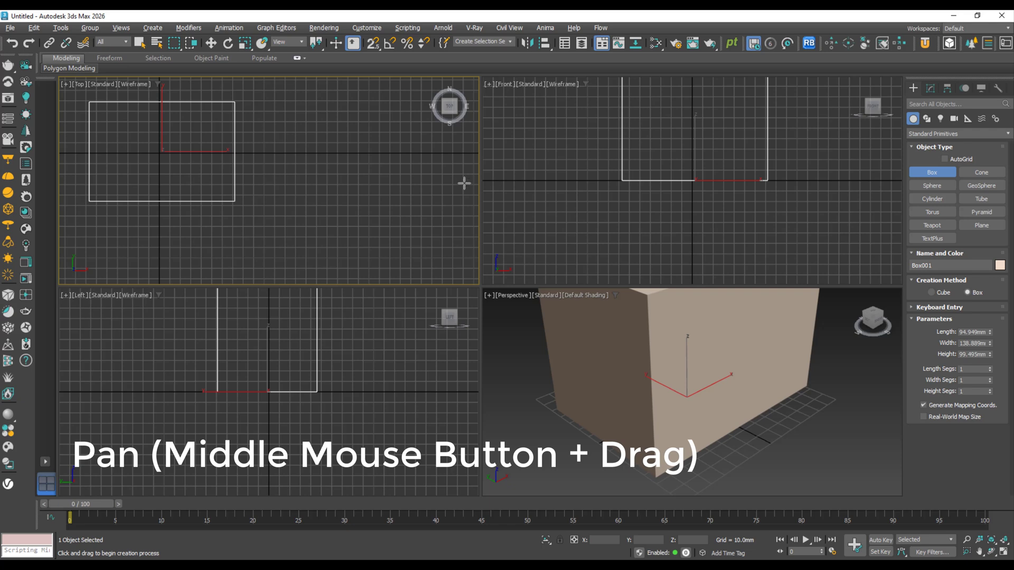
Step: Pan the Front, Left, Top and Perspective viewports to reposition the box within each view
middle_drag(585, 157, 616, 197)
mouse_move(248, 311)
middle_down()
mouse_move(235, 324)
mouse_move(248, 317)
middle_up()
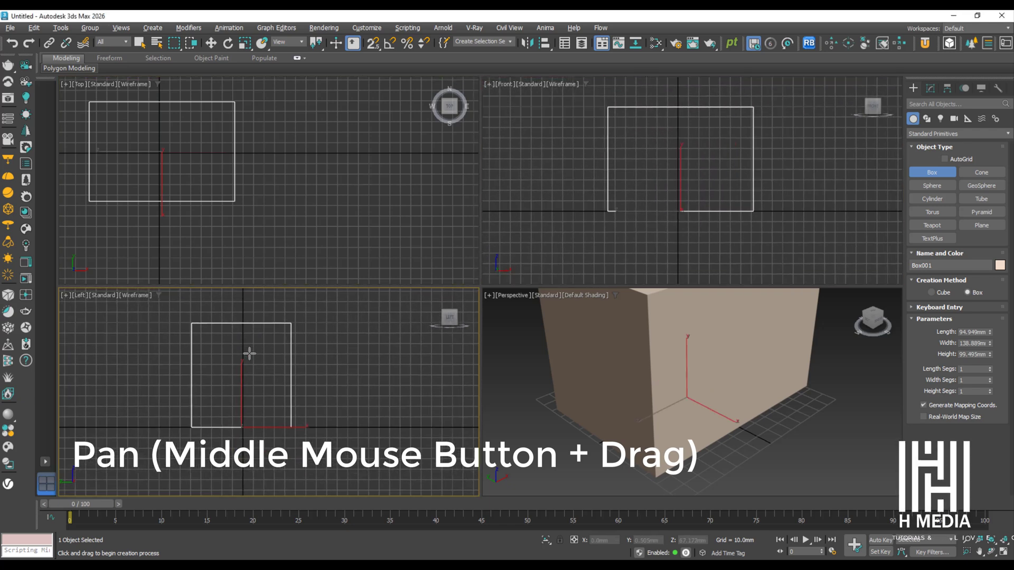
mouse_move(249, 353)
middle_down()
mouse_move(256, 369)
mouse_move(244, 356)
mouse_move(238, 362)
middle_up()
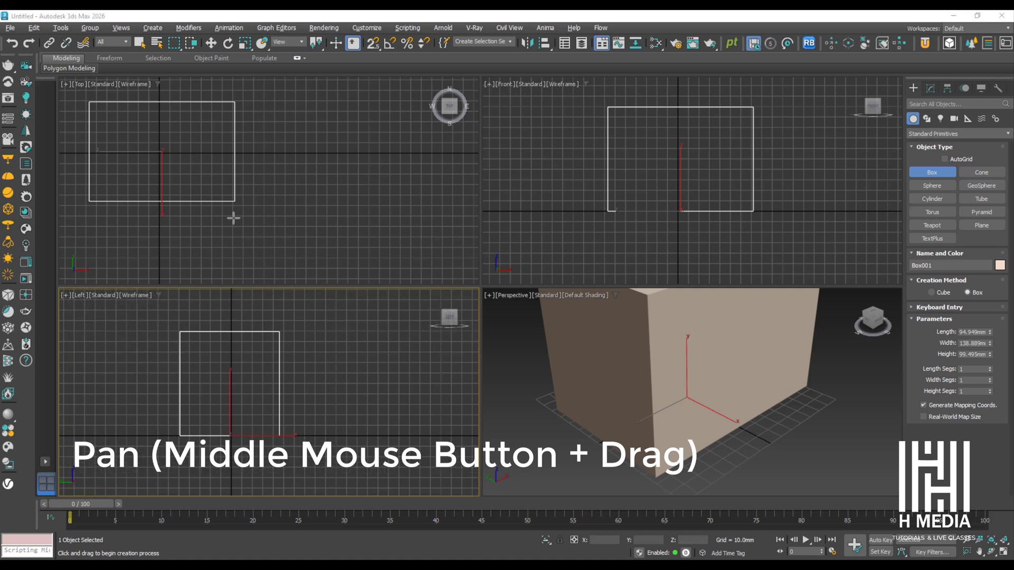
middle_drag(233, 218, 318, 220)
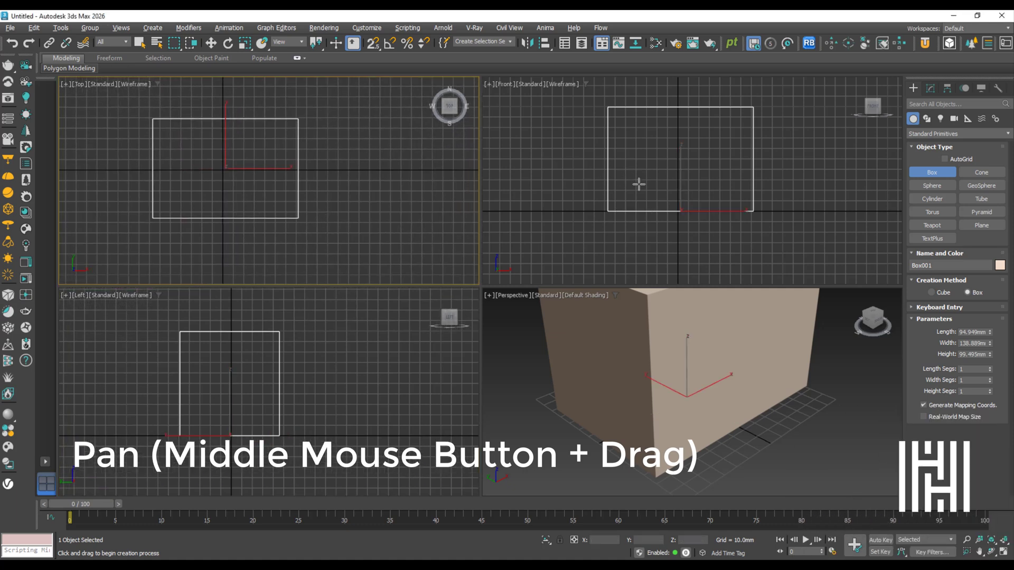
middle_drag(639, 184, 667, 179)
middle_drag(656, 342, 680, 374)
Step: Zoom out from the box in the Perspective viewport and zoom back in on it
scroll(665, 384, down, 4)
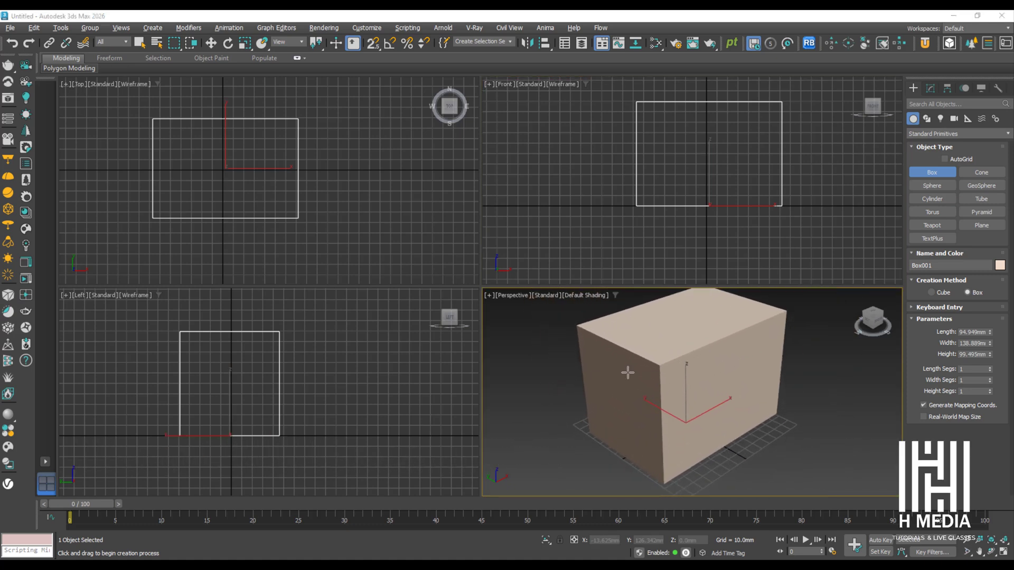
scroll(634, 371, down, 5)
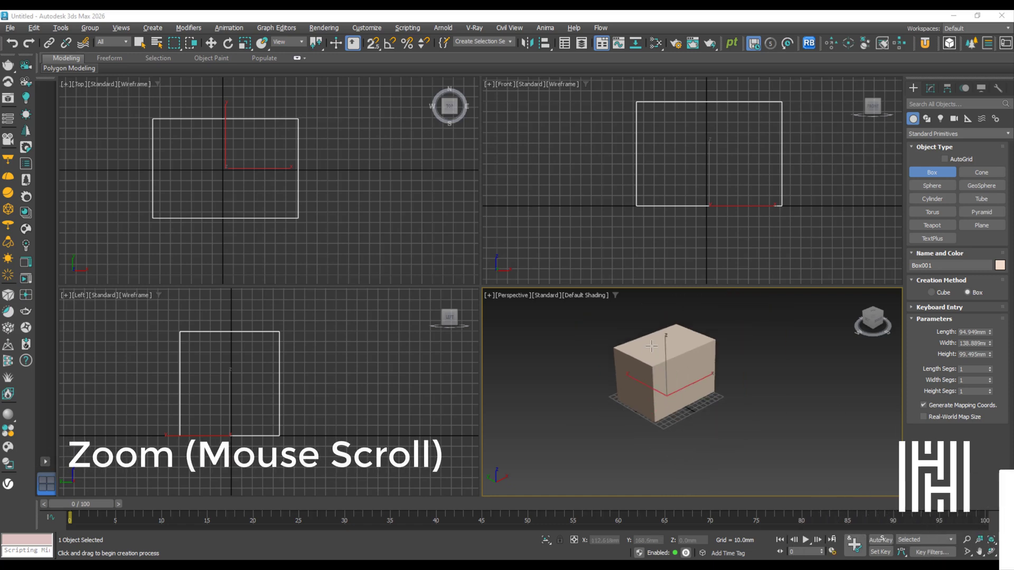
scroll(646, 363, up, 3)
scroll(646, 363, up, 1)
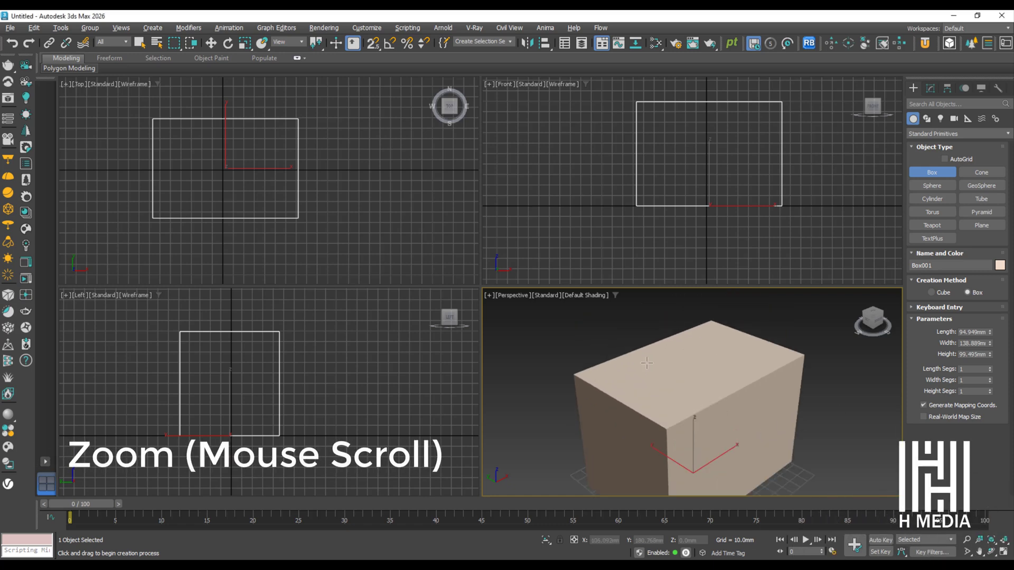
Step: Zoom out, in and out again around the box in the Perspective viewport
scroll(646, 363, down, 5)
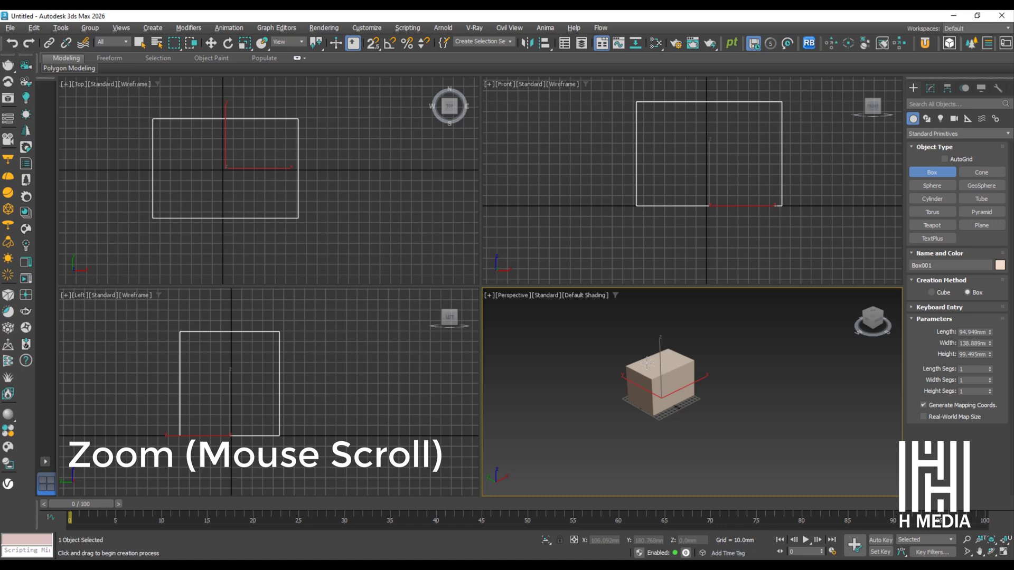
scroll(646, 363, up, 6)
scroll(647, 363, down, 6)
Step: Zoom repeatedly out from and in on the box in the Top viewport
scroll(271, 185, down, 5)
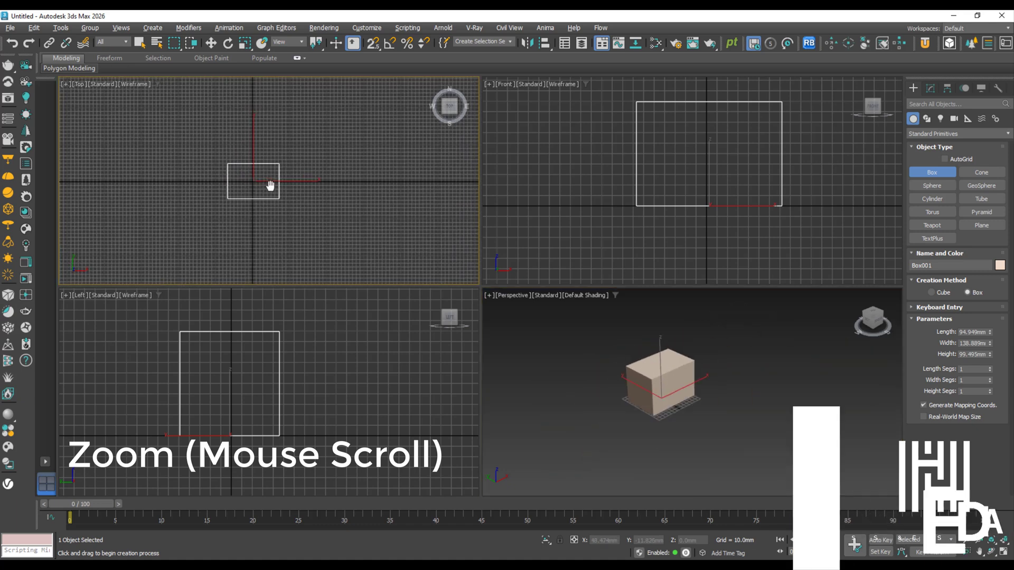
scroll(242, 179, up, 8)
scroll(243, 179, down, 4)
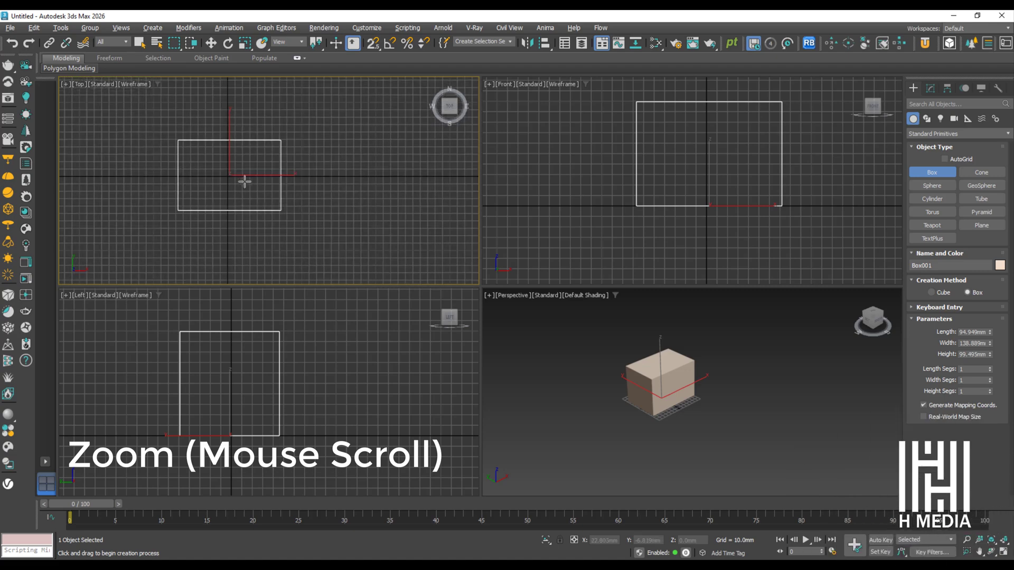
scroll(245, 181, down, 3)
scroll(245, 182, up, 6)
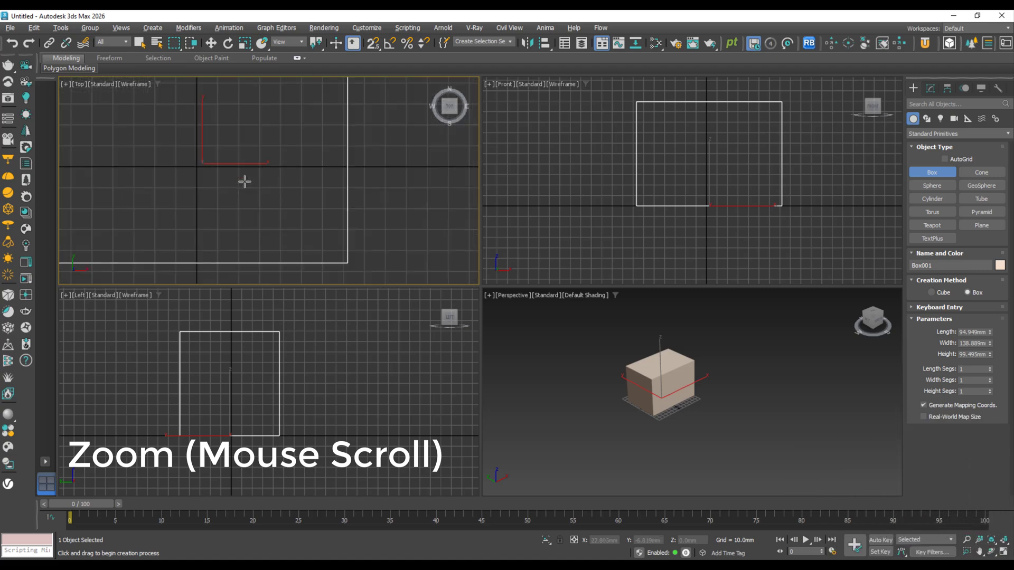
scroll(244, 181, down, 3)
Step: Maximize the Perspective viewport and zoom in and out on the box
key(alt+w)
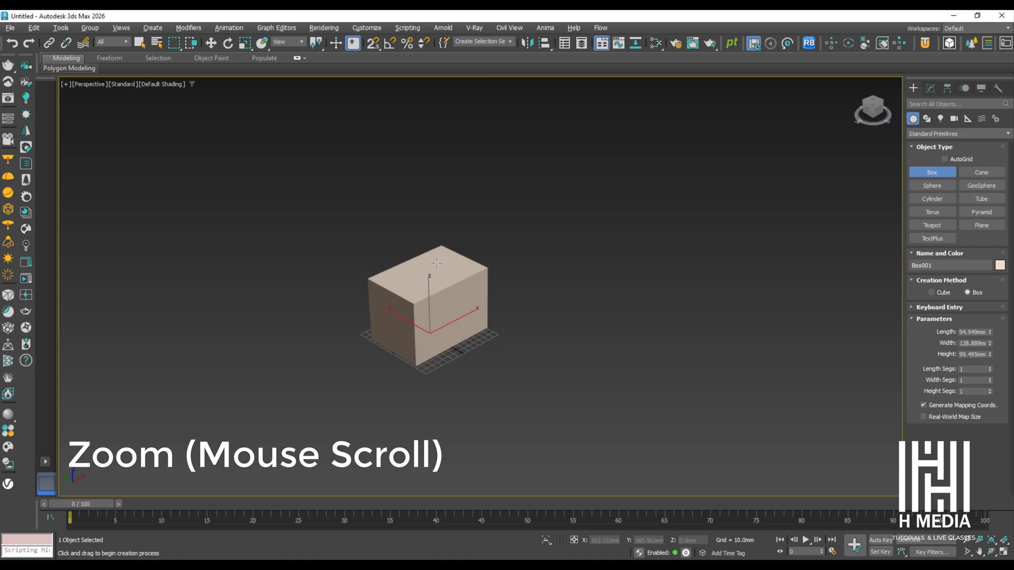
scroll(438, 305, up, 5)
scroll(438, 306, up, 2)
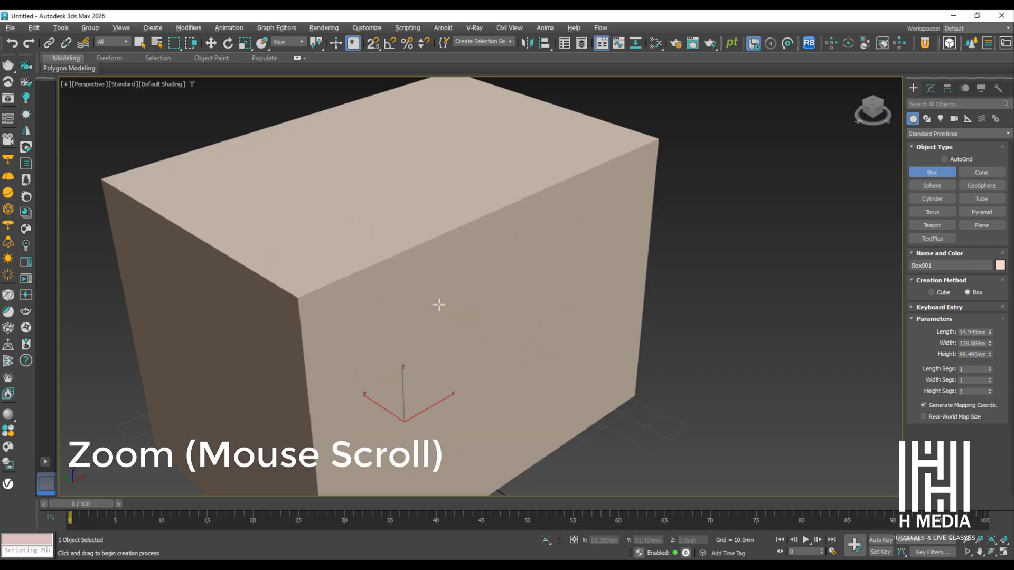
scroll(438, 305, down, 5)
scroll(438, 305, down, 2)
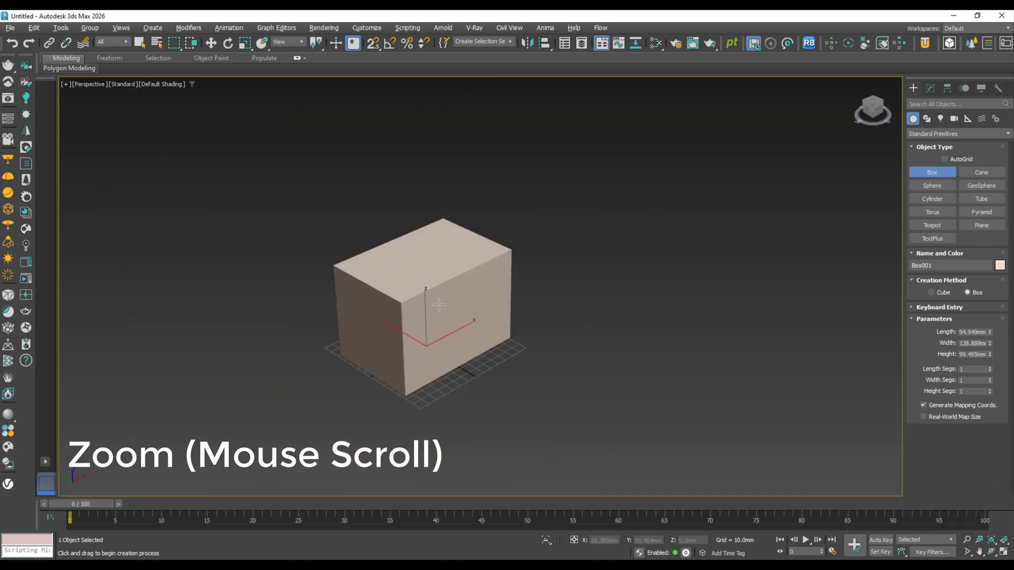
scroll(438, 305, up, 5)
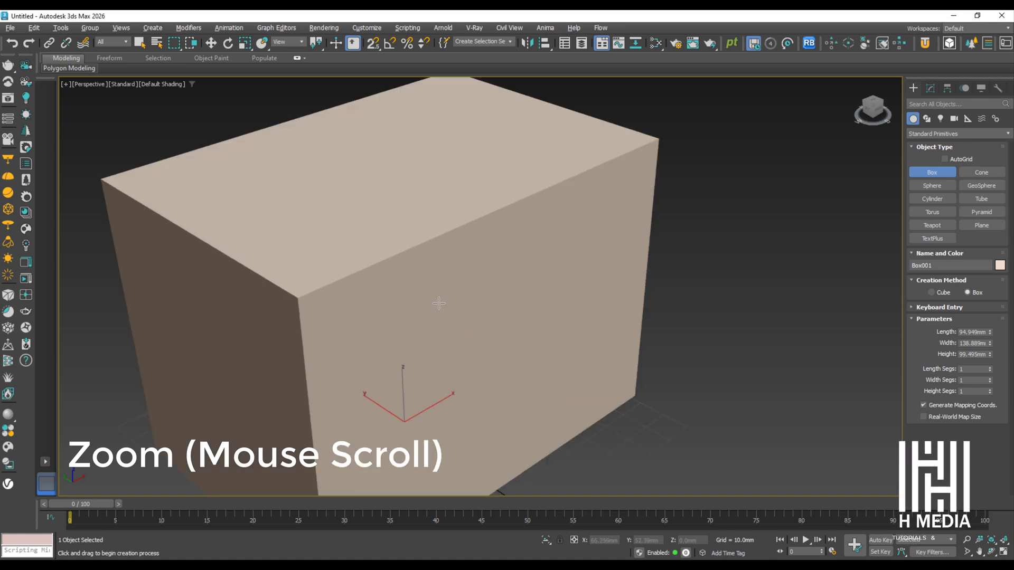
Step: Zoom the maximized Perspective view smoothly in and out around the box, without fixed zoom steps
ctrl+alt+middle_drag(420, 294, 403, 285)
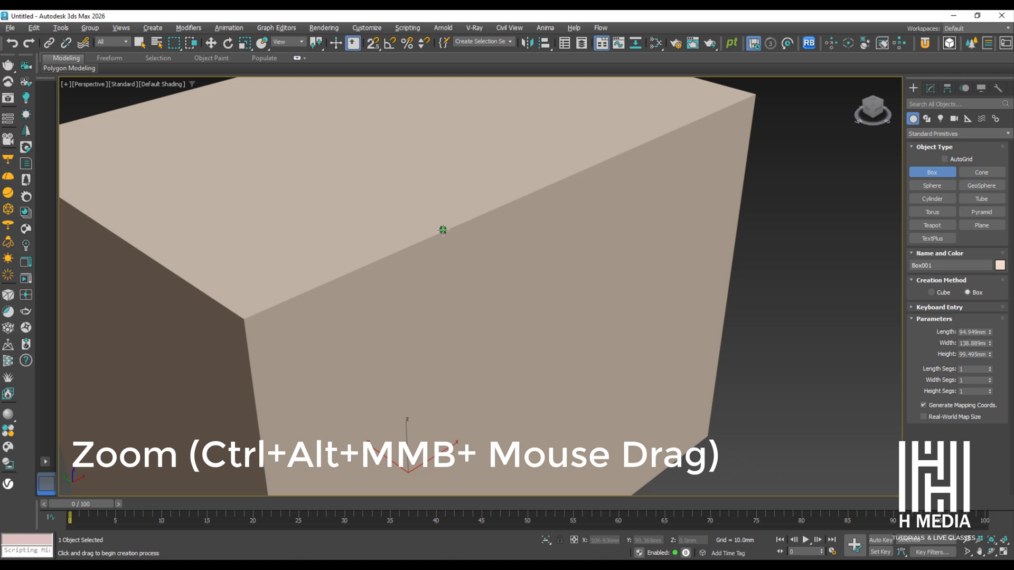
ctrl+alt+middle_drag(443, 230, 443, 229)
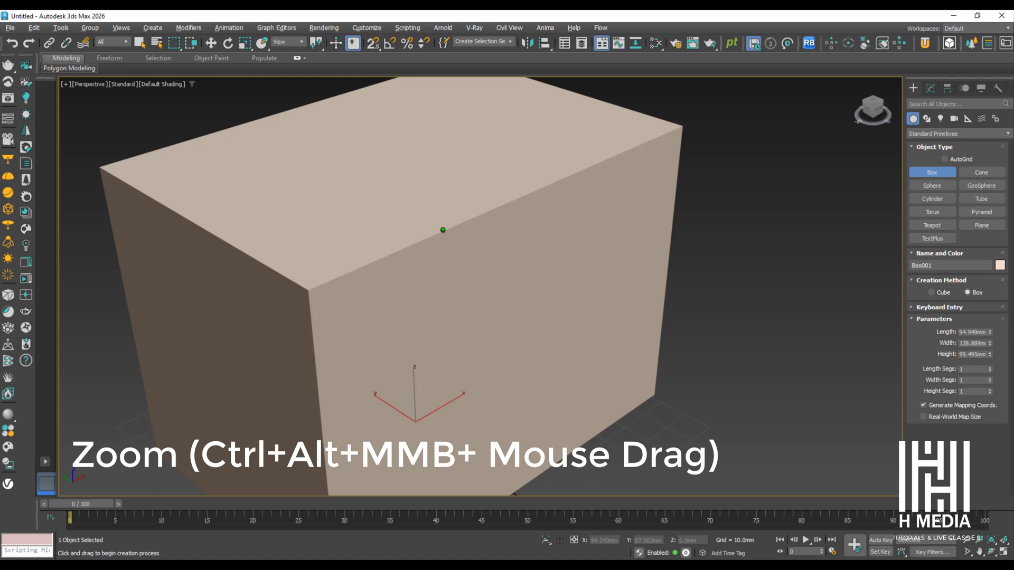
ctrl+alt+middle_drag(443, 230, 443, 230)
Step: Restore the four-viewport layout and adjust the zoom on the box in the other viewports, including Left
key(alt+w)
ctrl+alt+middle_drag(317, 265, 323, 216)
mouse_move(575, 222)
ctrl+alt+middle_down()
mouse_move(575, 189)
mouse_move(576, 227)
ctrl+alt+middle_up()
middle_drag(375, 344, 370, 358)
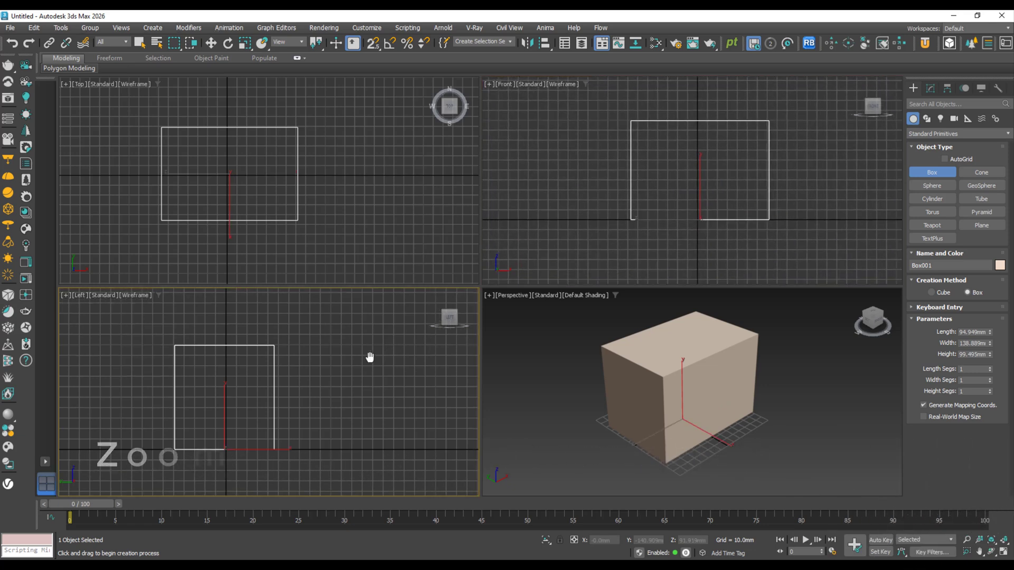
scroll(370, 358, down, 2)
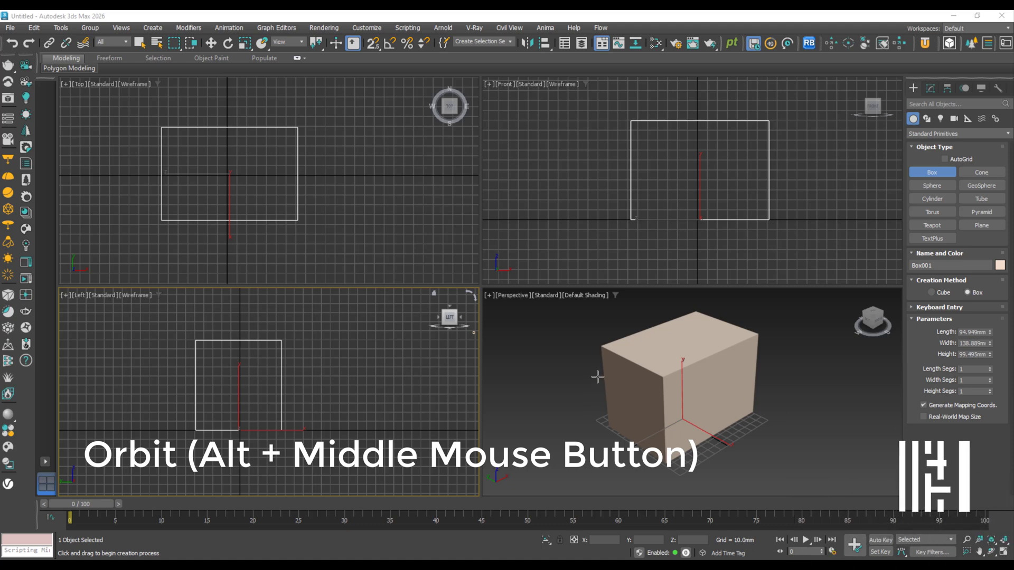
Step: Orbit around the box in the Perspective viewport and activate the Move tool
alt+middle_drag(603, 379, 620, 382)
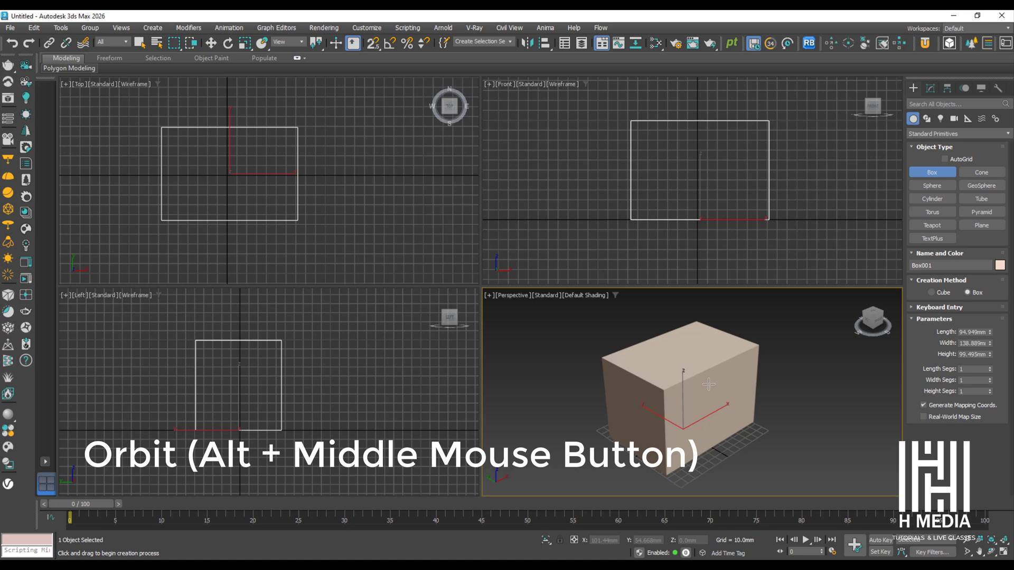
alt+middle_drag(709, 384, 760, 370)
key(w)
Step: Orbit the Top viewport around the box into angled orthographic views, and restore its Top view
alt+middle_drag(222, 174, 163, 145)
alt+middle_drag(187, 190, 139, 132)
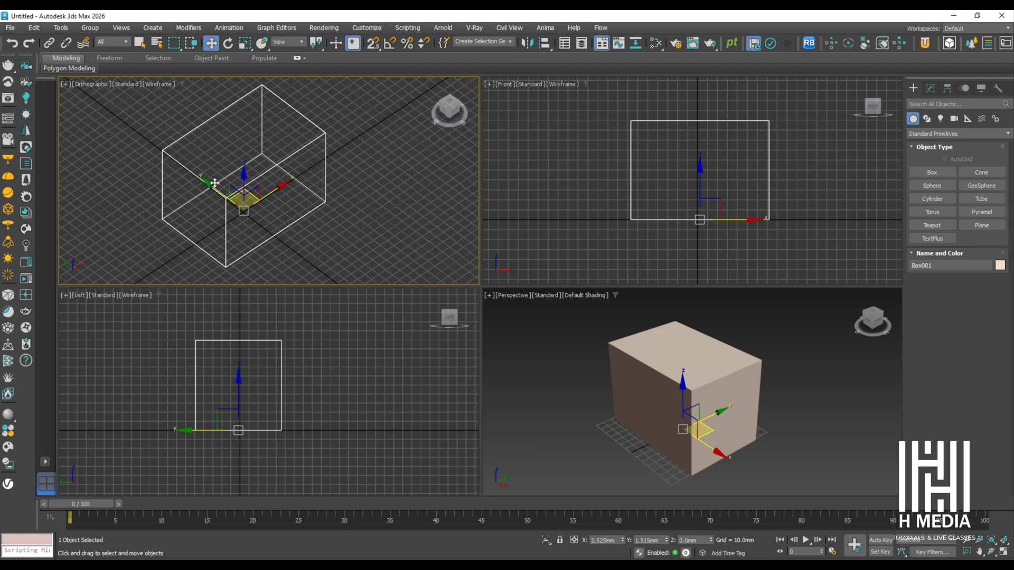
alt+middle_drag(224, 178, 267, 168)
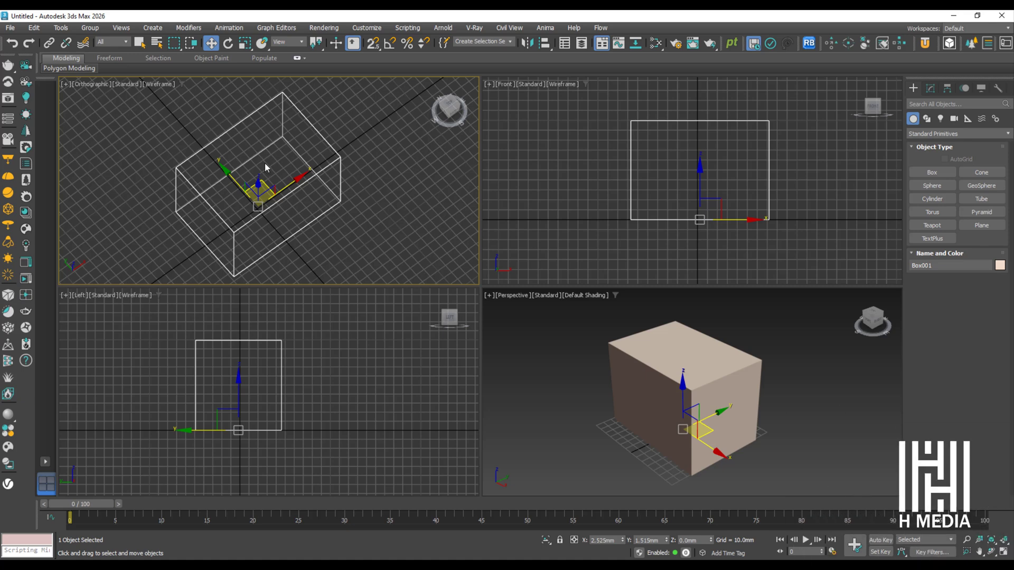
key(t)
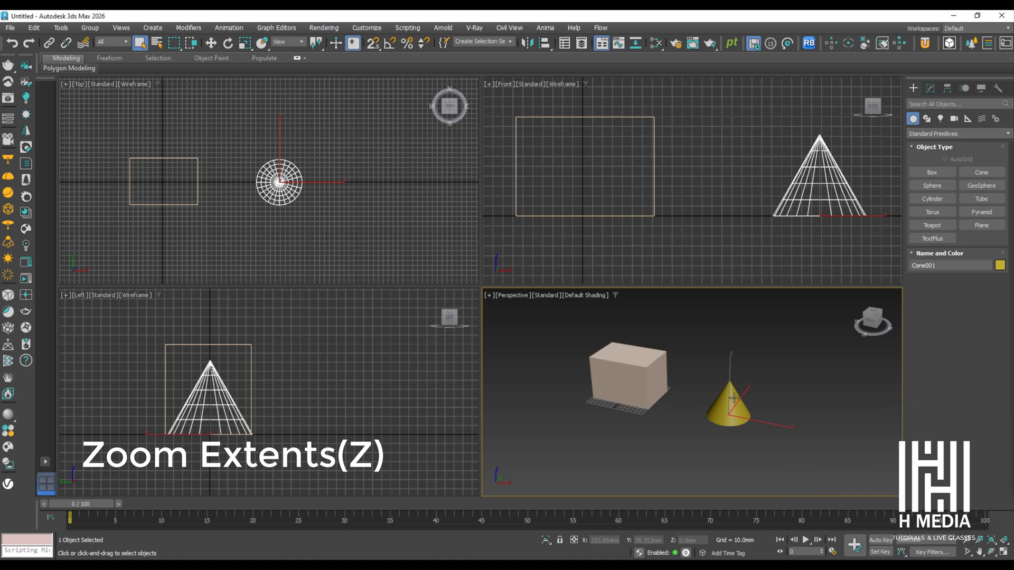
Step: Frame the cone, the whole scene and the box in turn with Zoom Extents in the Perspective viewport
key(z)
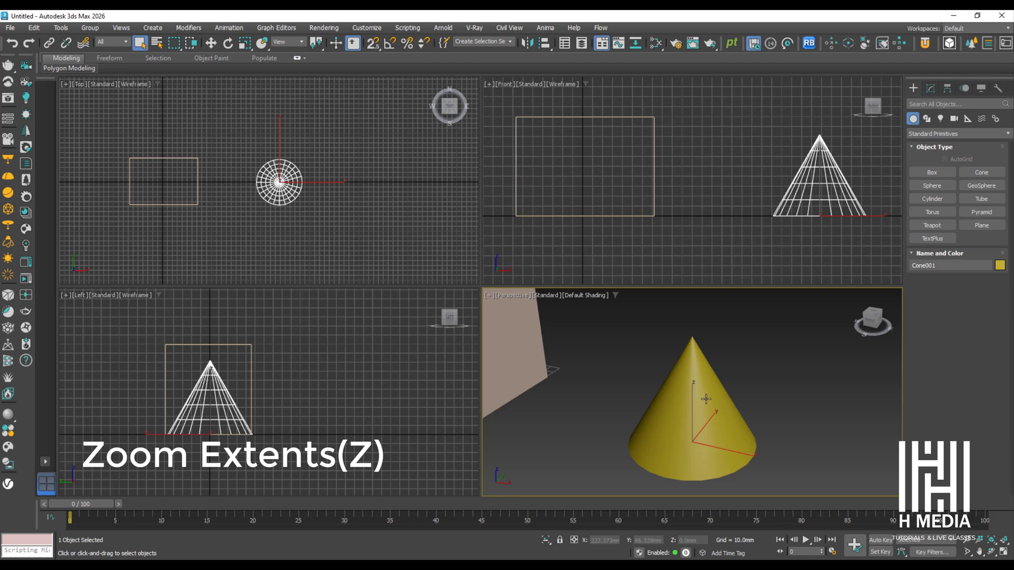
click(632, 344)
key(z)
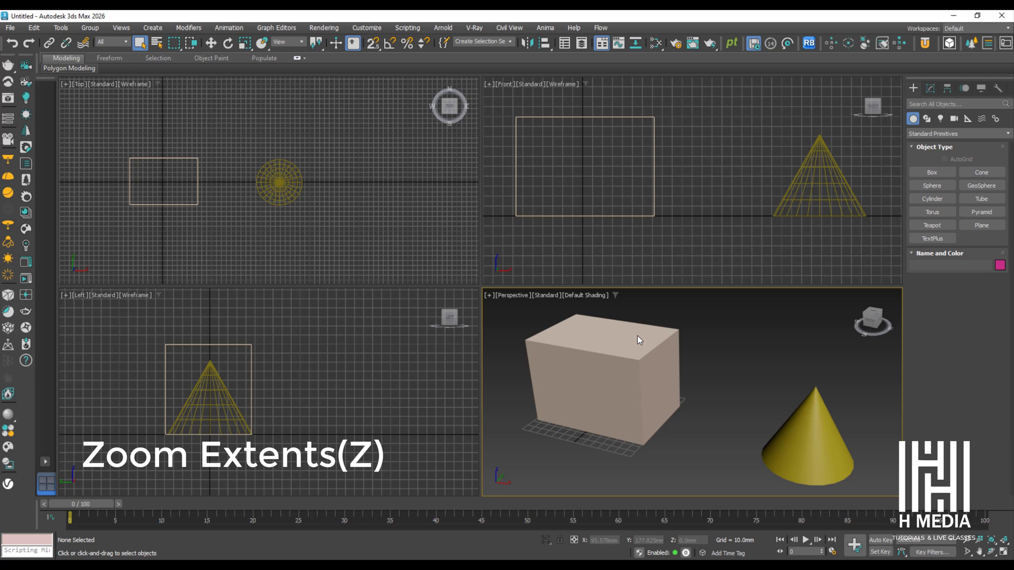
click(638, 340)
key(z)
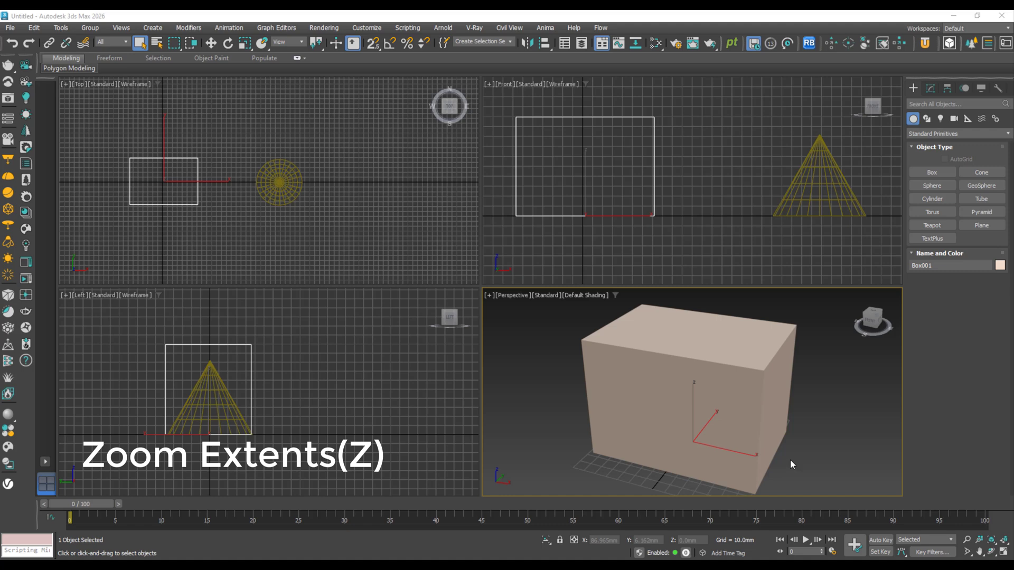
Step: Turn the Perspective view to a corner angle with the ViewCube and examine the ViewCube visibility options
click(865, 318)
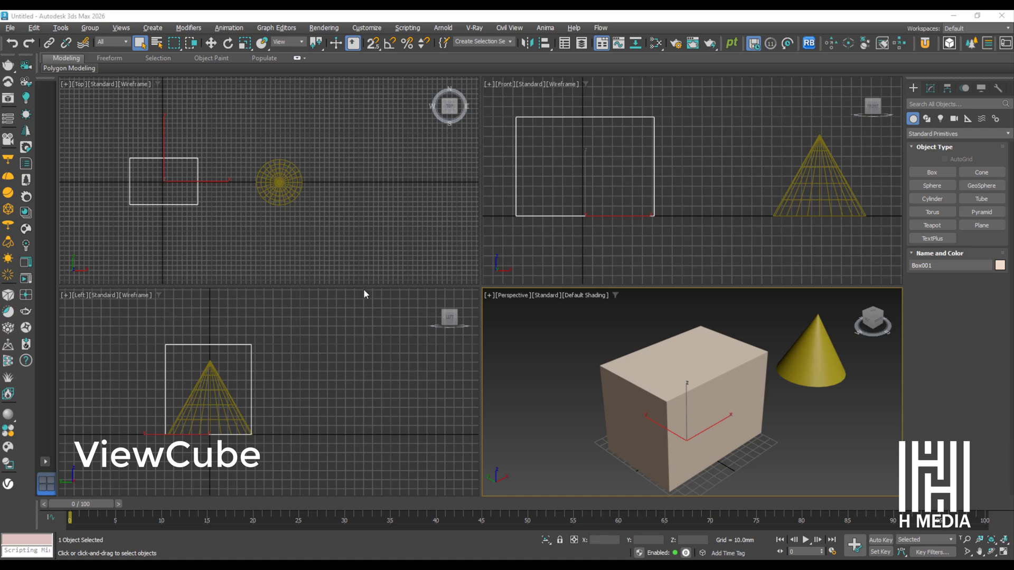
click(121, 28)
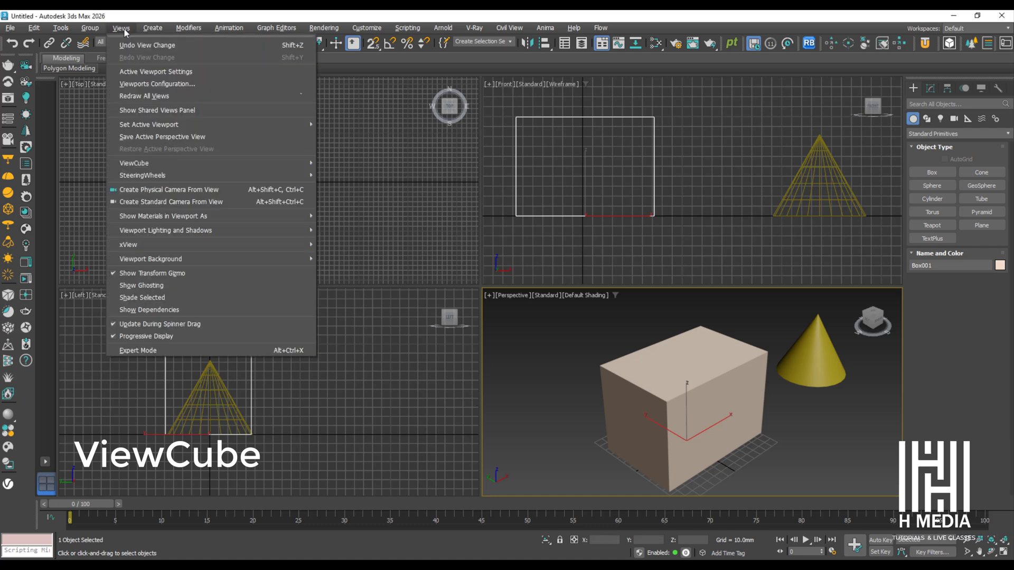
mouse_move(158, 163)
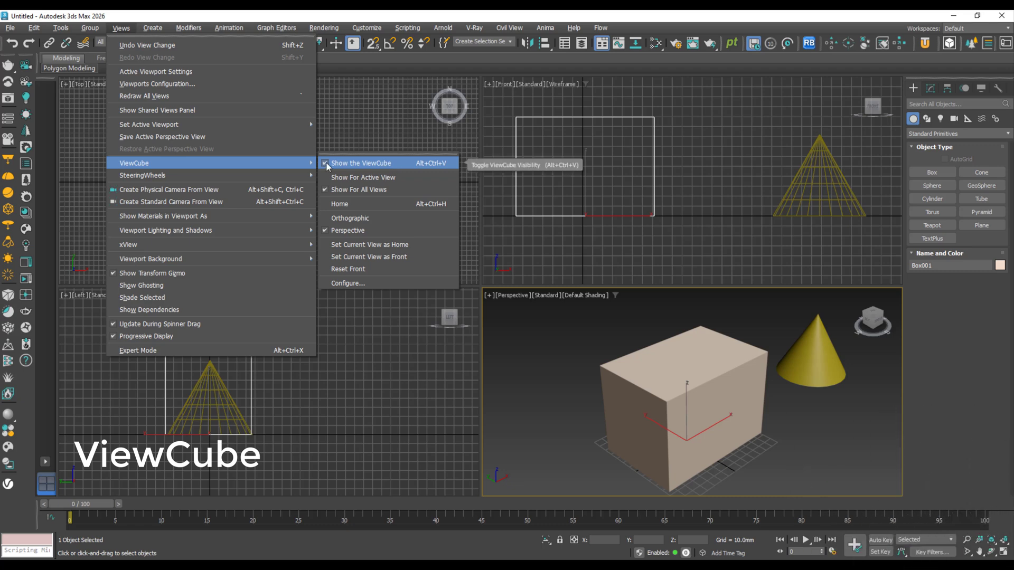
key(Escape)
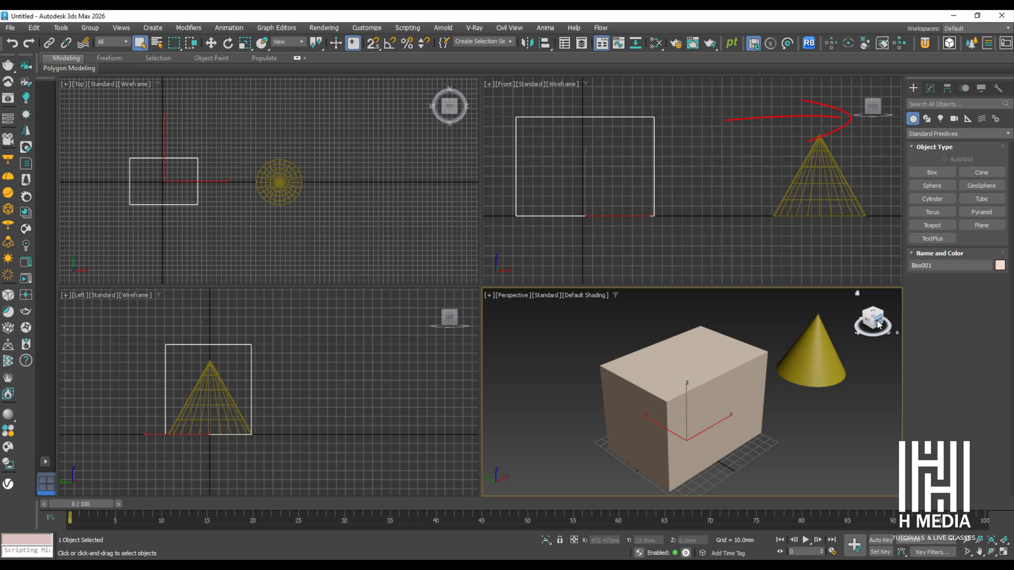
Step: Maximize the Perspective viewport and rotate the view around the box using the ViewCube and Orbit
key(alt+w)
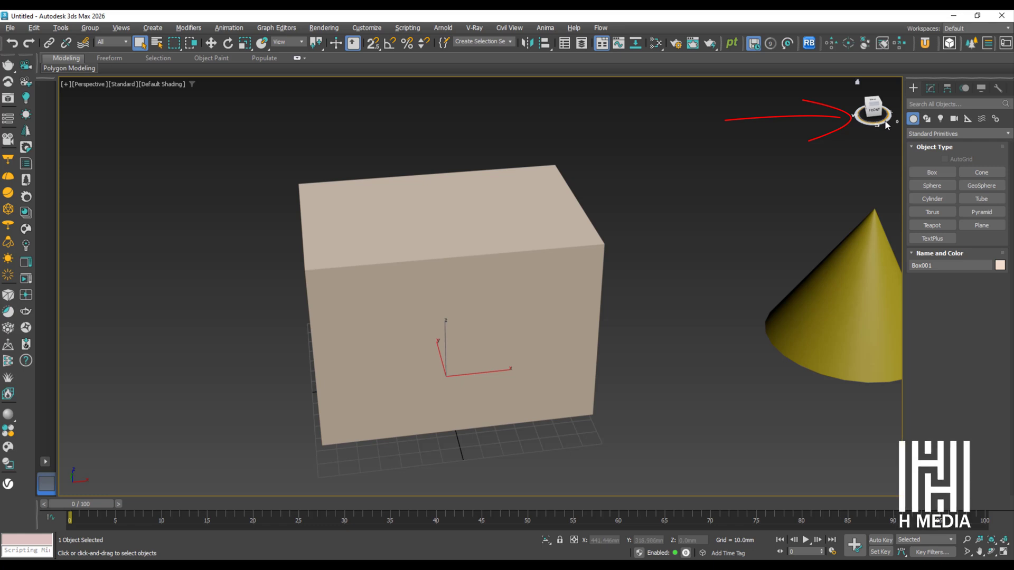
drag(887, 125, 806, 136)
alt+middle_drag(481, 286, 480, 287)
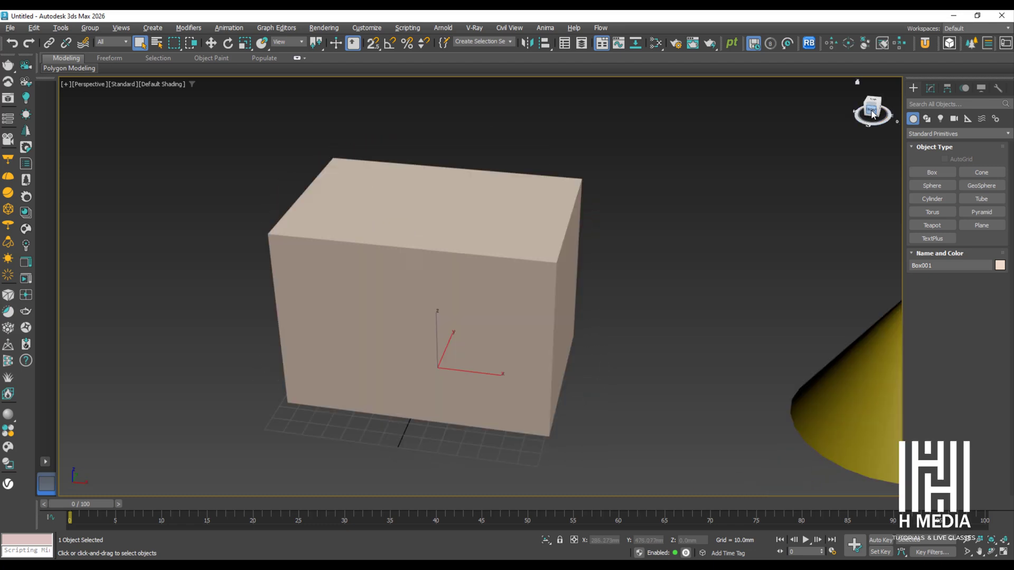
Step: Switch the Perspective view between the Front, Right, Top and Left faces with the ViewCube
click(872, 111)
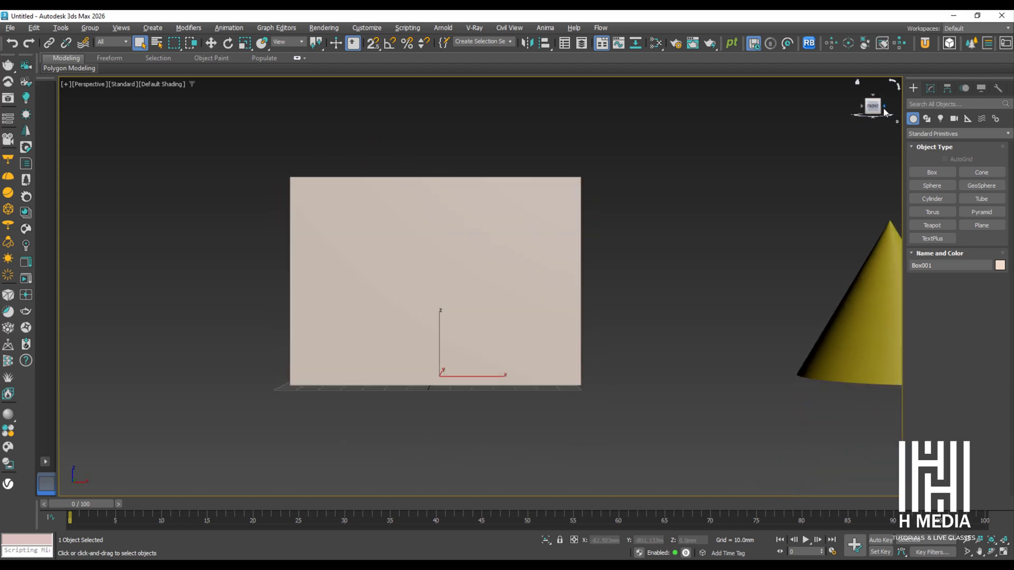
click(886, 109)
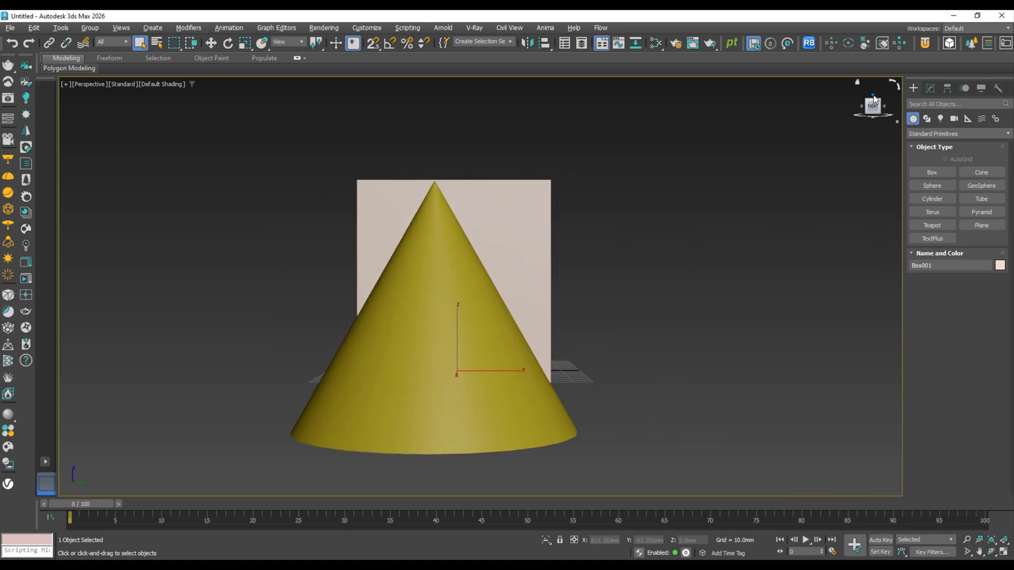
click(874, 99)
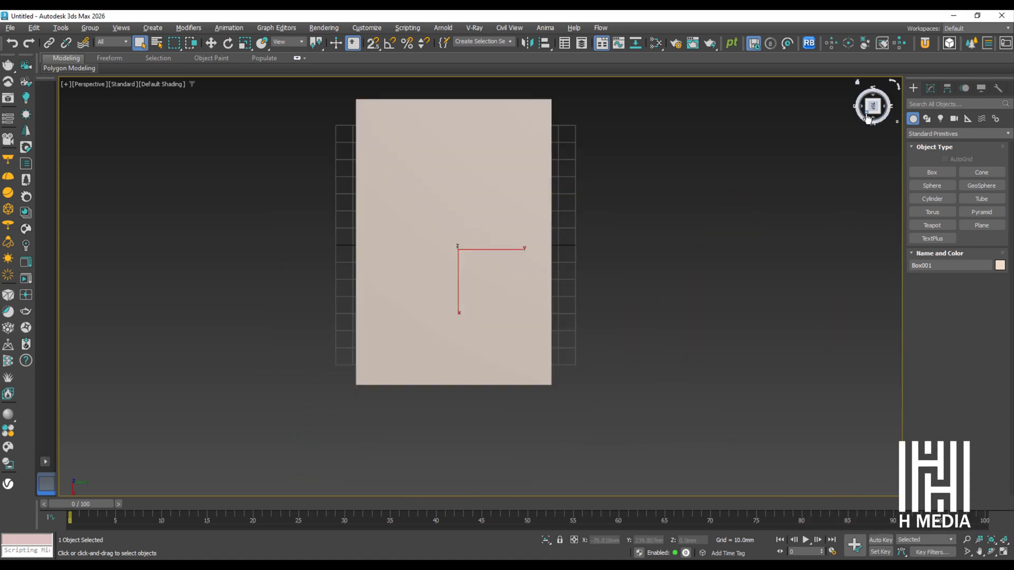
click(866, 117)
click(878, 108)
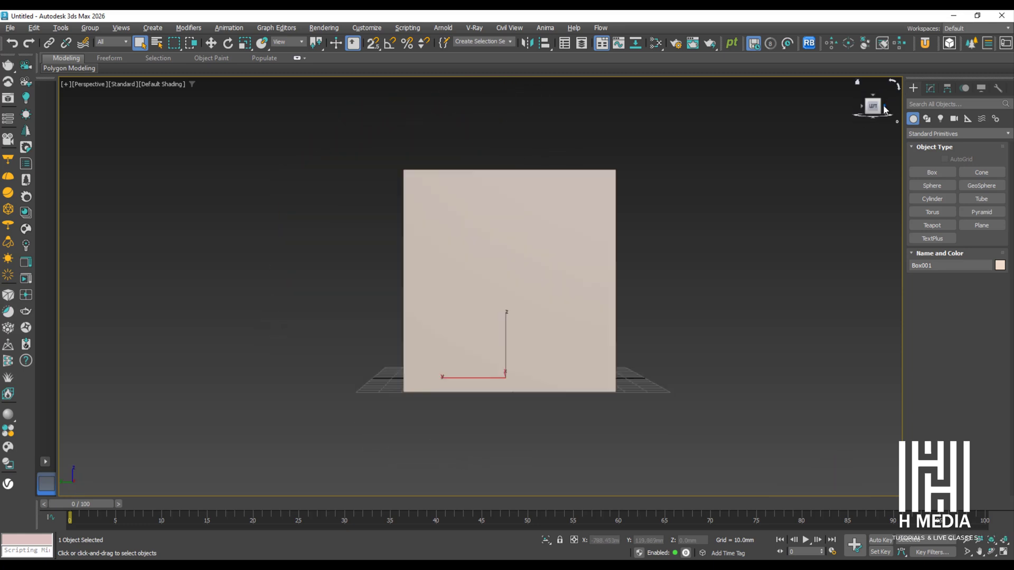
Step: Turn the Perspective view around the box and cone in quarter steps through the ViewCube's side faces
click(886, 109)
click(886, 109)
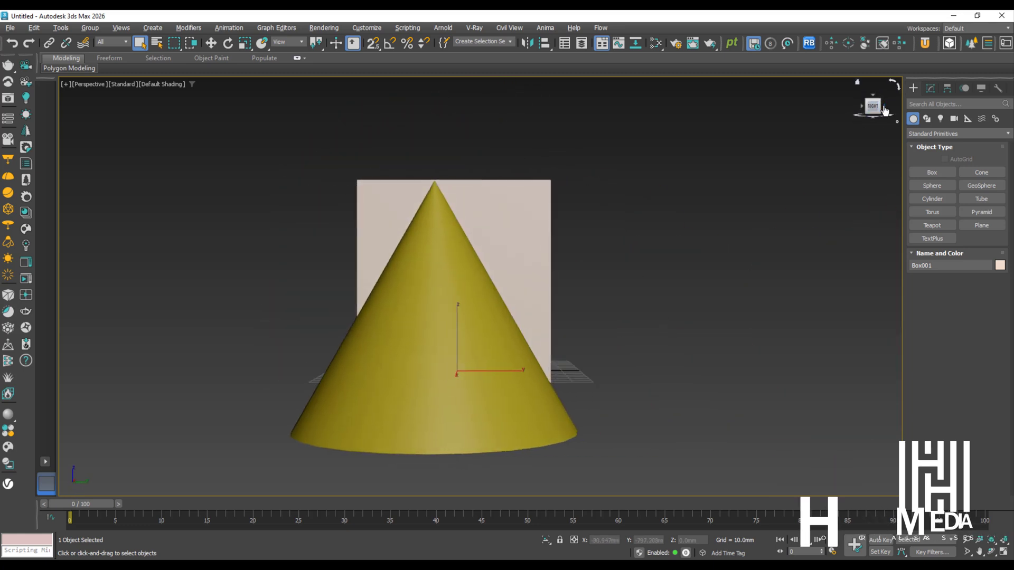
click(886, 109)
click(886, 109)
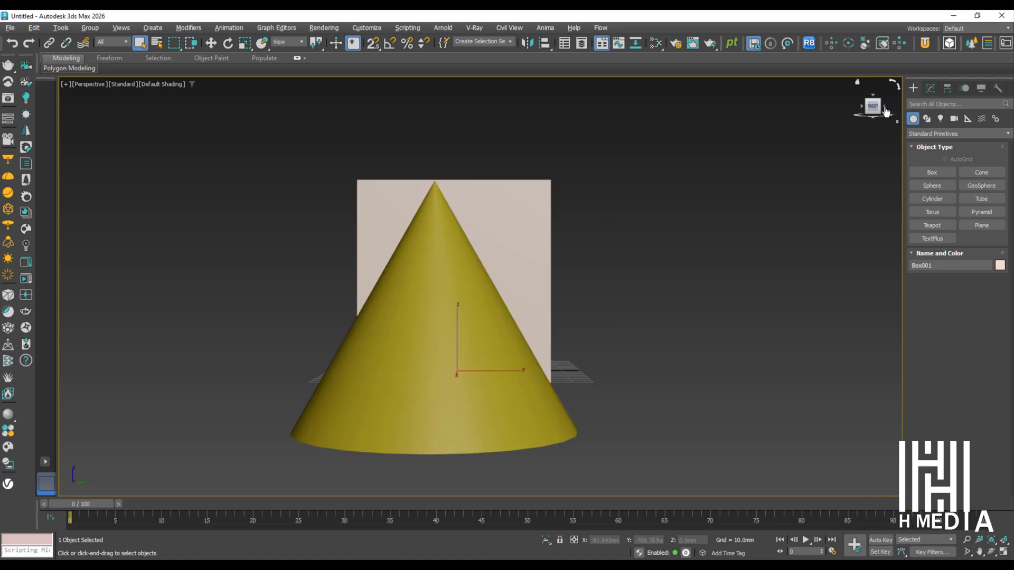
click(887, 110)
click(886, 111)
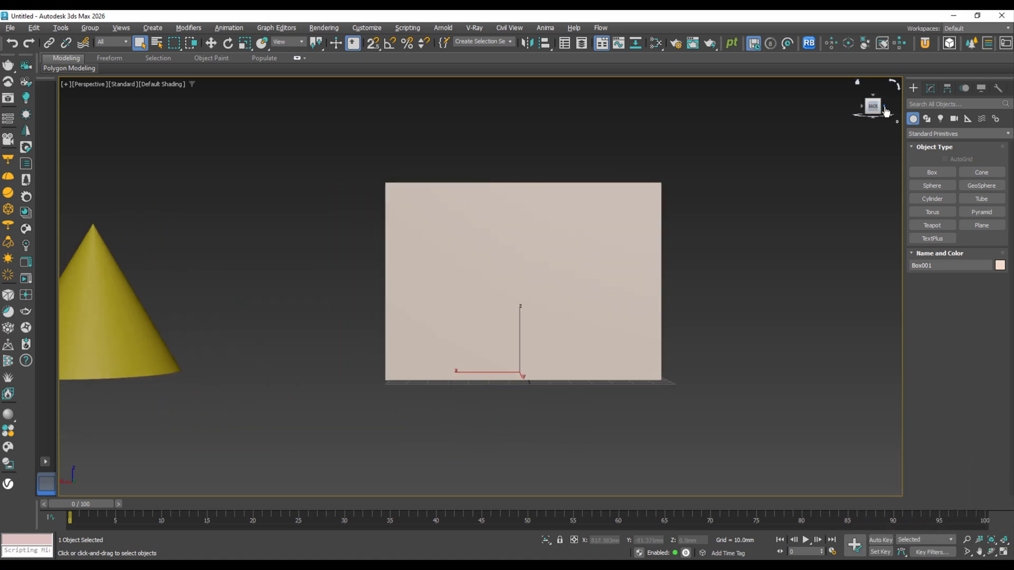
Step: Turn the view to the Right face with the ViewCube, roll it onto its side and back upright
click(886, 109)
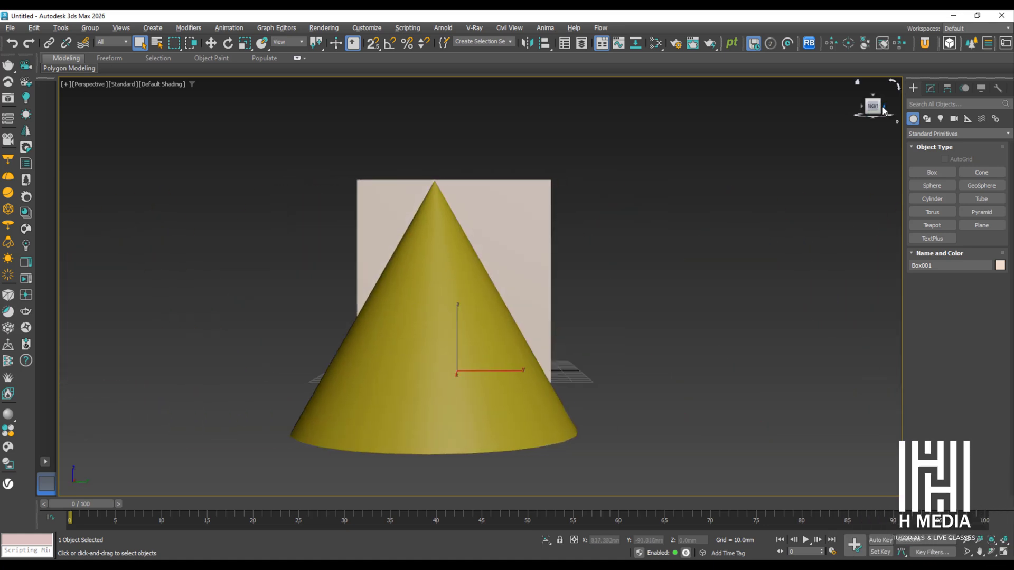
click(892, 84)
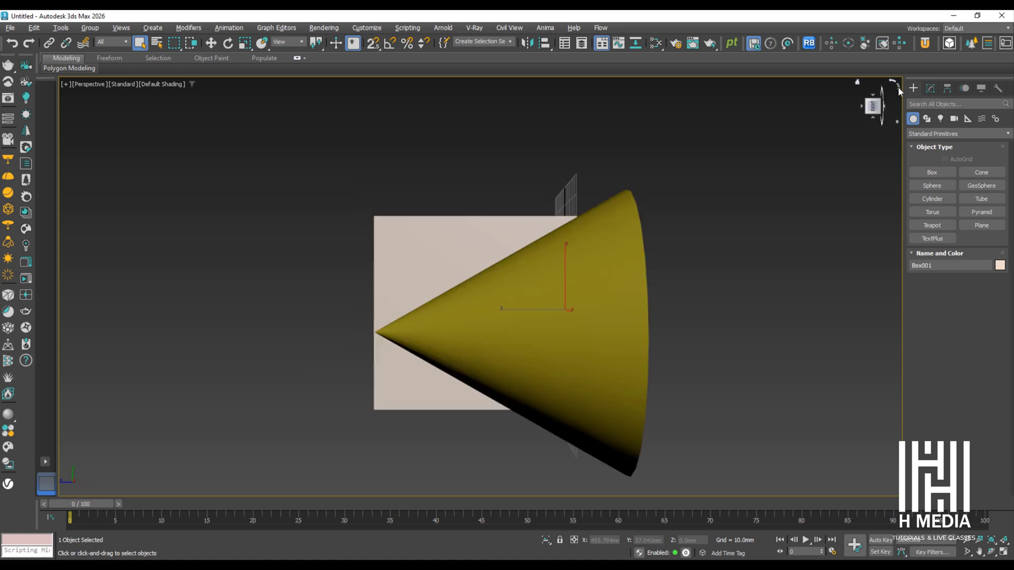
click(895, 85)
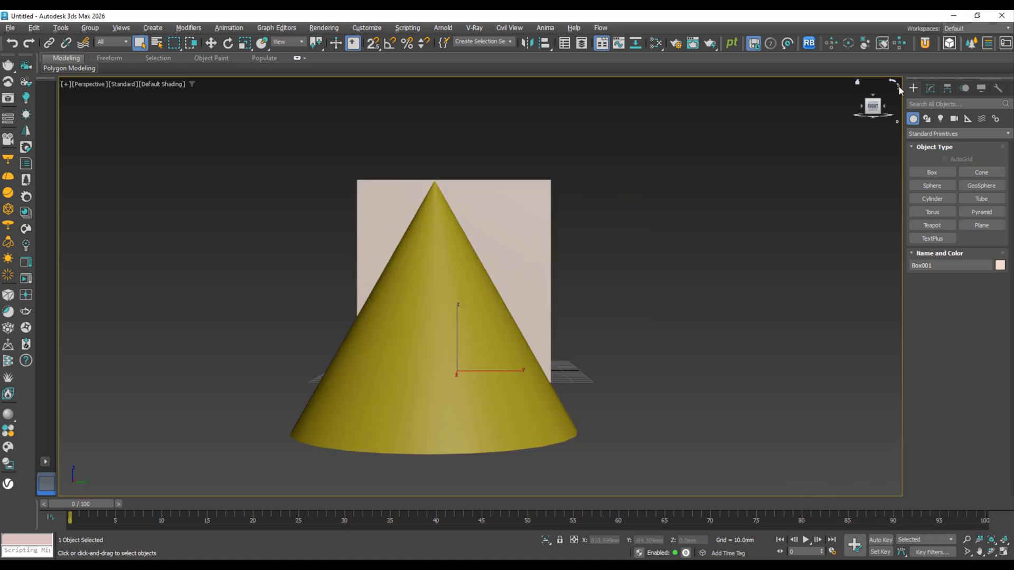
Step: Roll the Right face view of the box and cone in quarter turns with the ViewCube
click(896, 84)
click(894, 82)
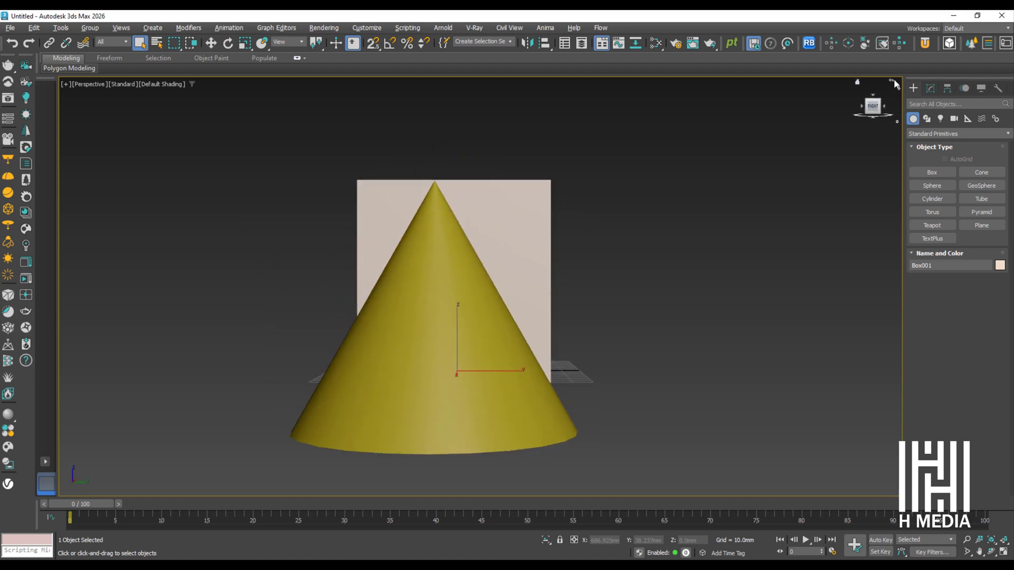
click(895, 82)
click(898, 83)
click(898, 84)
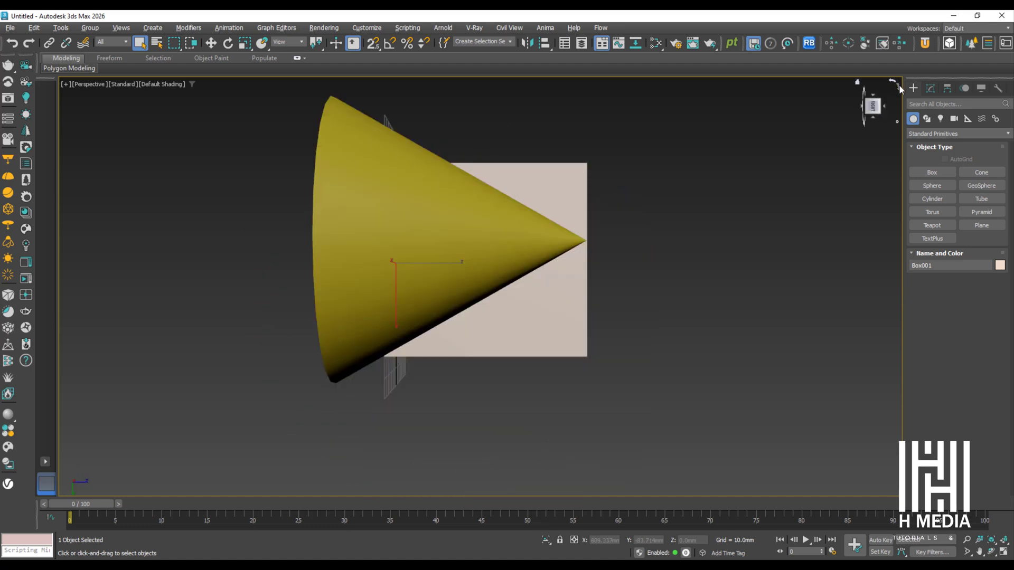
click(896, 84)
click(897, 84)
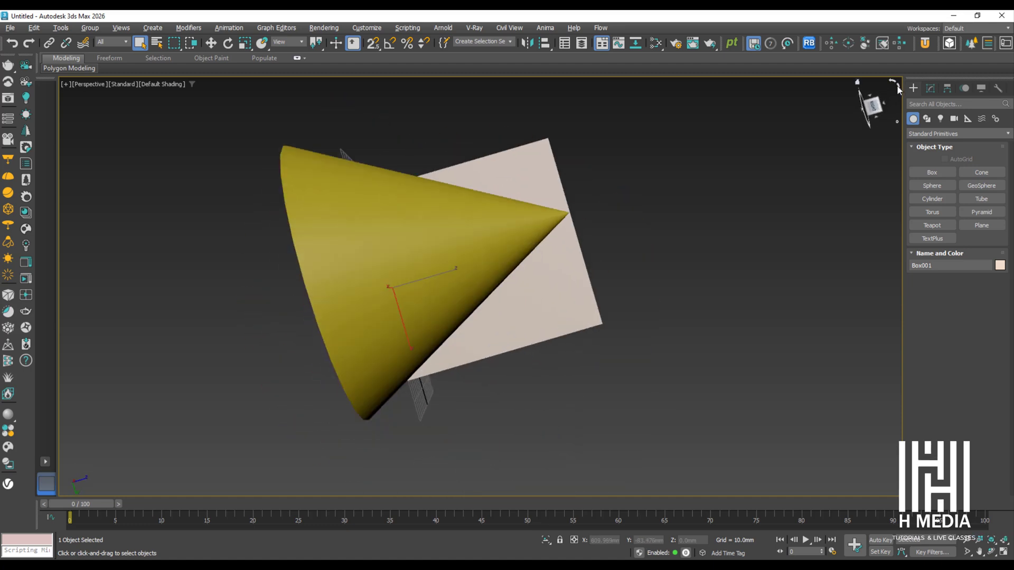
Step: Return the Perspective view to its Home orientation and restore the four-viewport layout
click(859, 87)
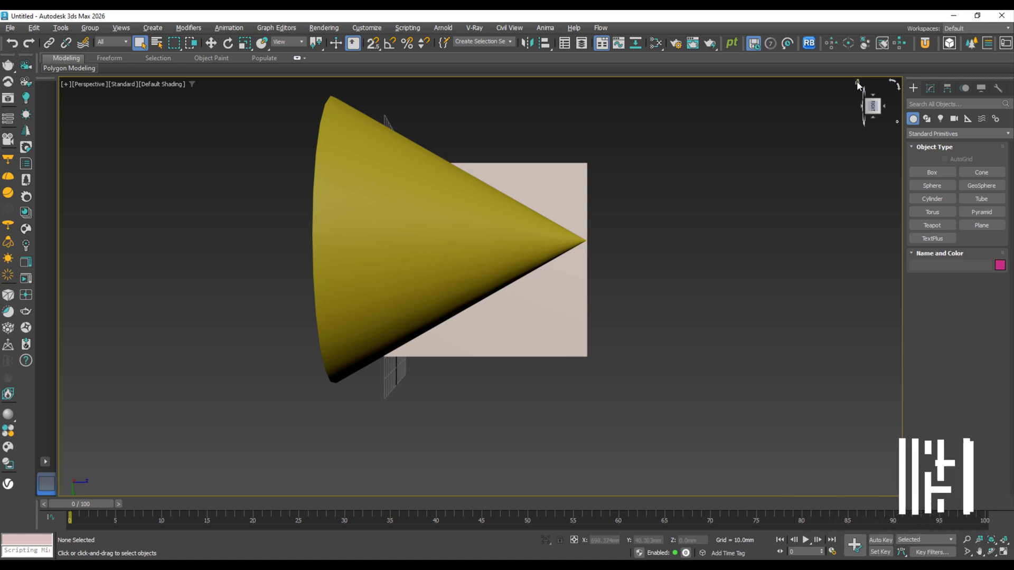
click(857, 83)
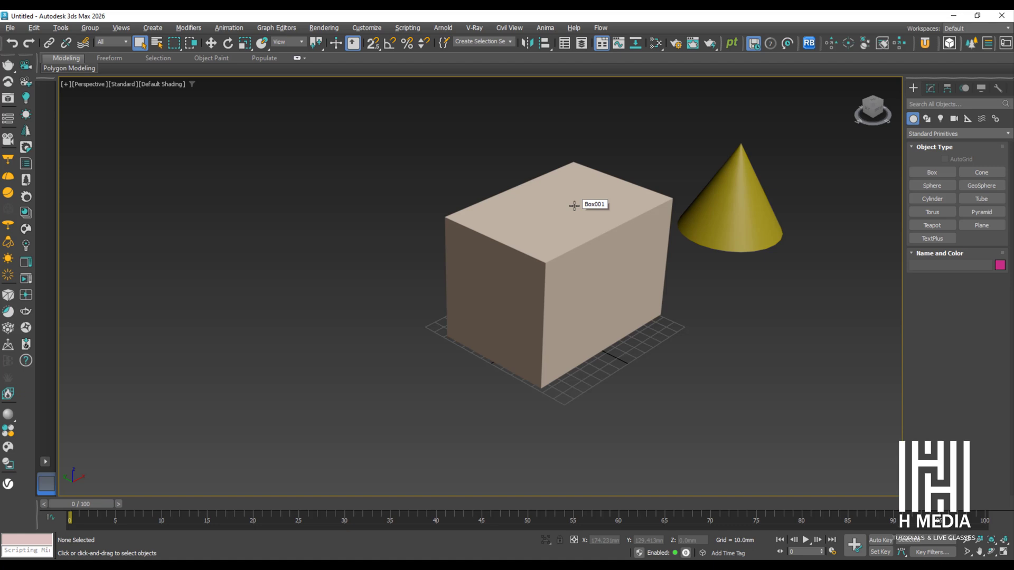
middle_drag(577, 205, 469, 222)
scroll(486, 231, down, 1)
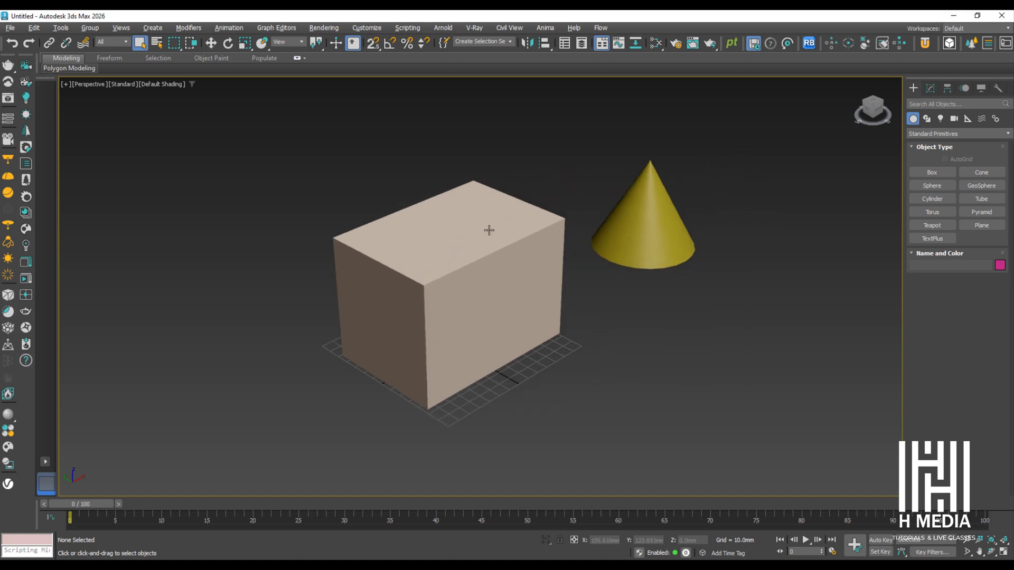
key(alt+w)
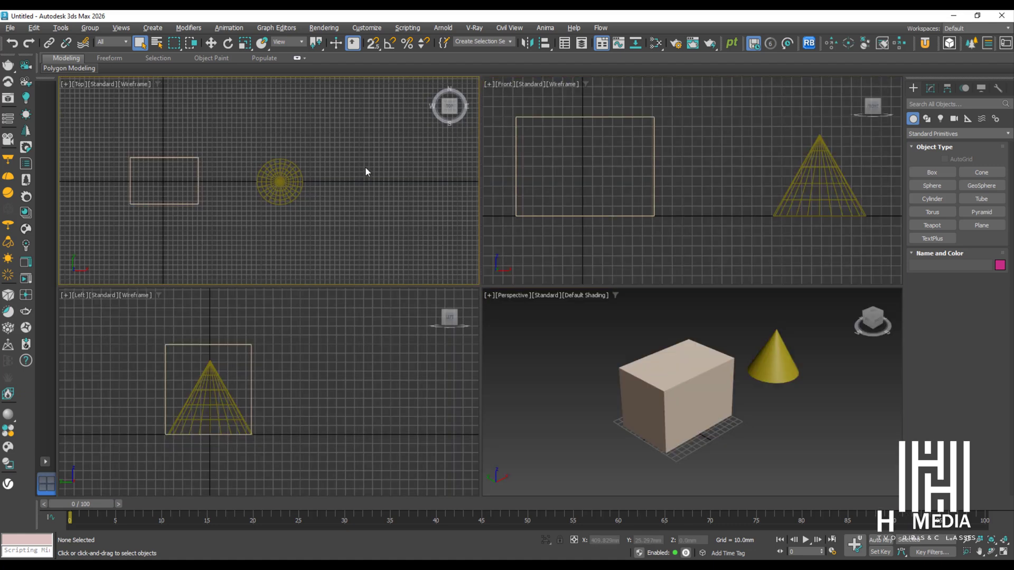
Step: Roll the Top view in quarter turns with its ViewCube and bring it back upright
click(471, 83)
click(470, 82)
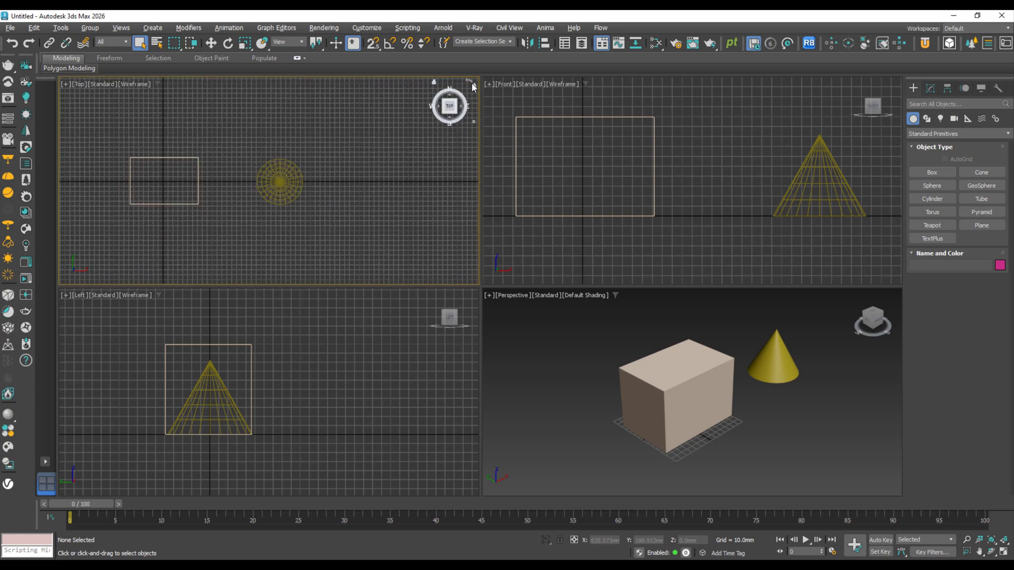
click(470, 83)
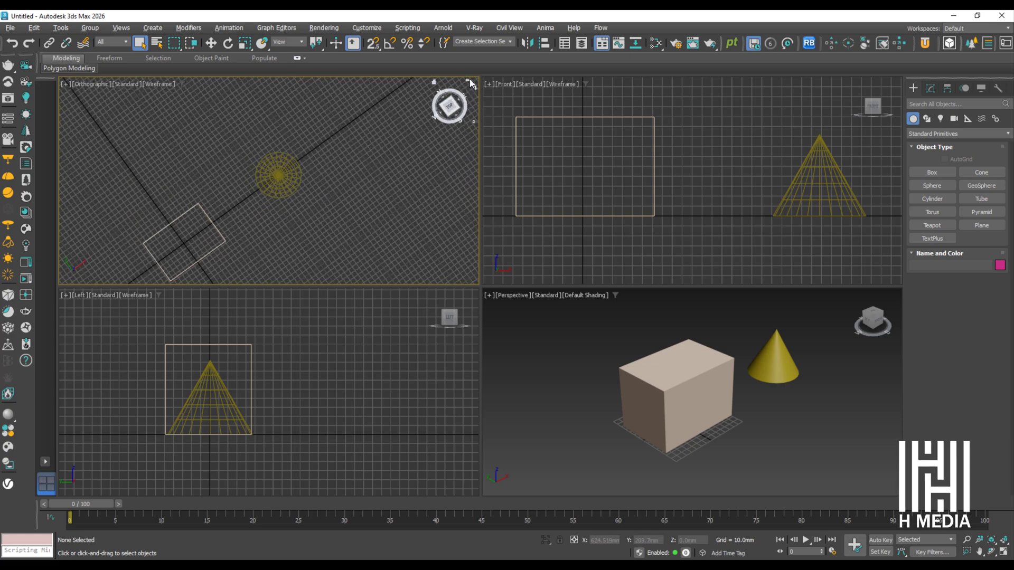
click(470, 82)
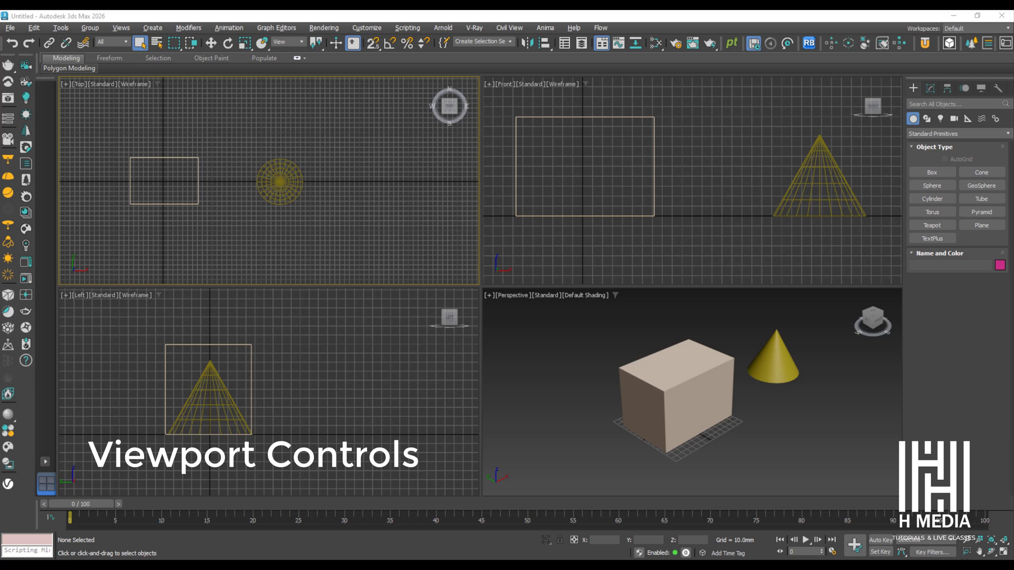
Step: Zoom and pan the individual viewports with the viewport controls and orbit the Perspective view around the box
click(967, 540)
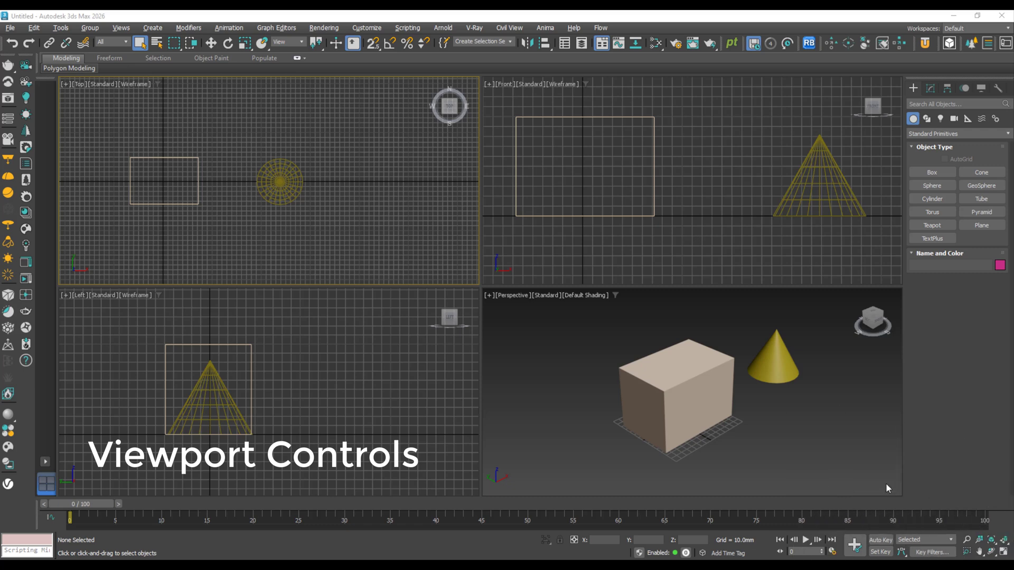
click(687, 374)
drag(686, 374, 616, 410)
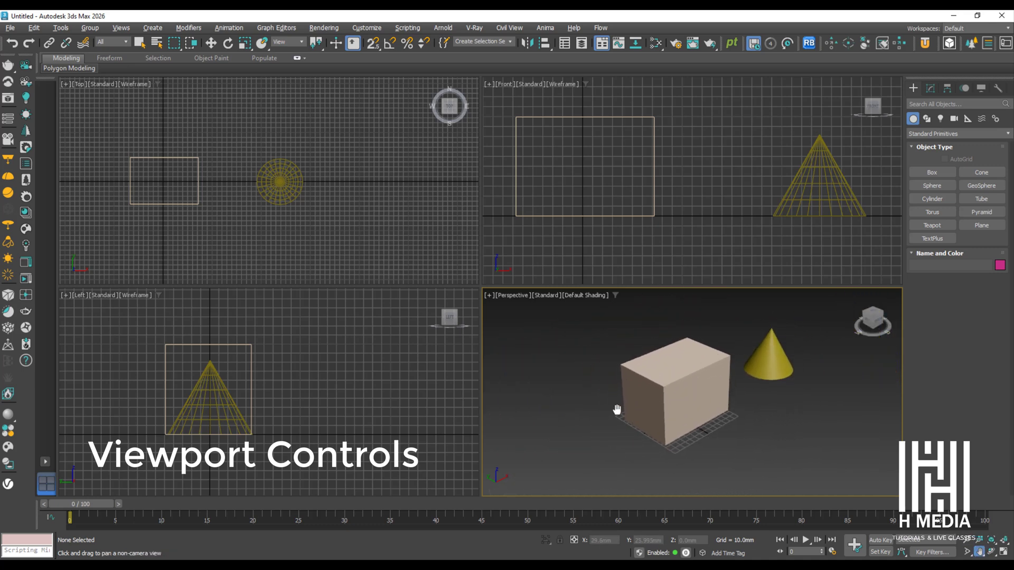
middle_drag(328, 387, 346, 403)
drag(346, 403, 322, 369)
drag(299, 208, 310, 208)
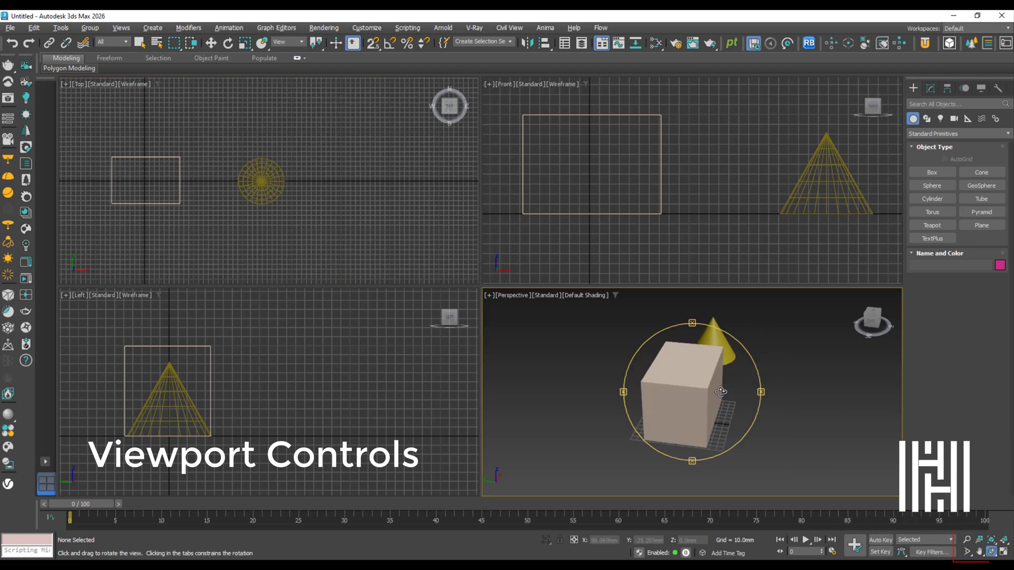
drag(708, 386, 679, 392)
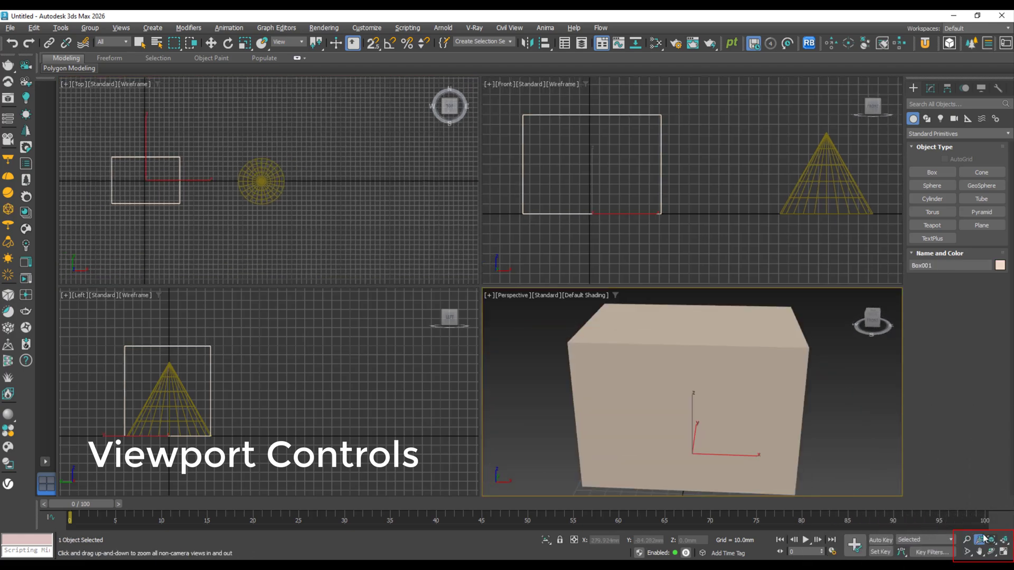
Step: Zoom all four viewports together with Zoom All and fit them to the selected box
drag(787, 381, 791, 400)
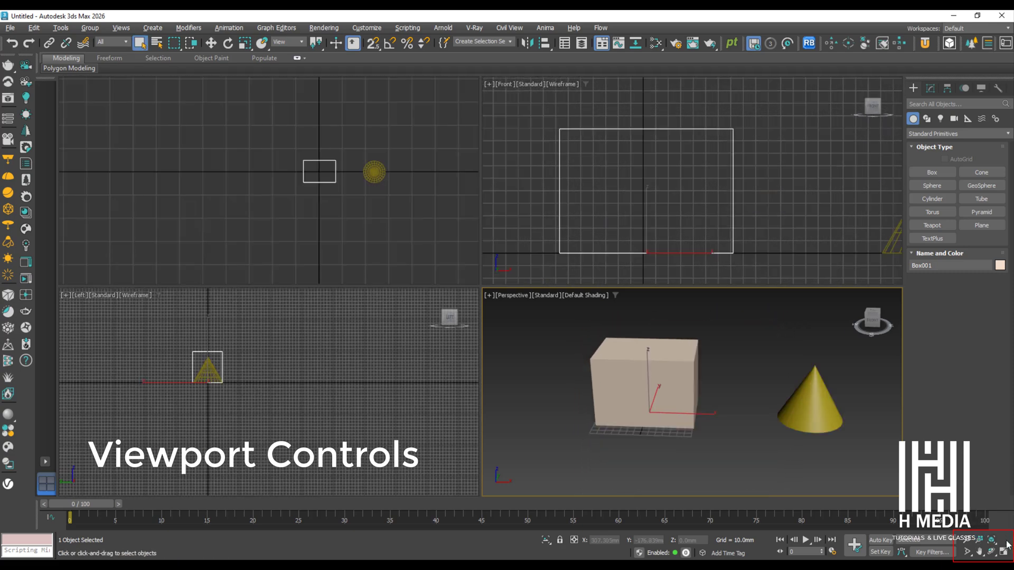
click(1006, 548)
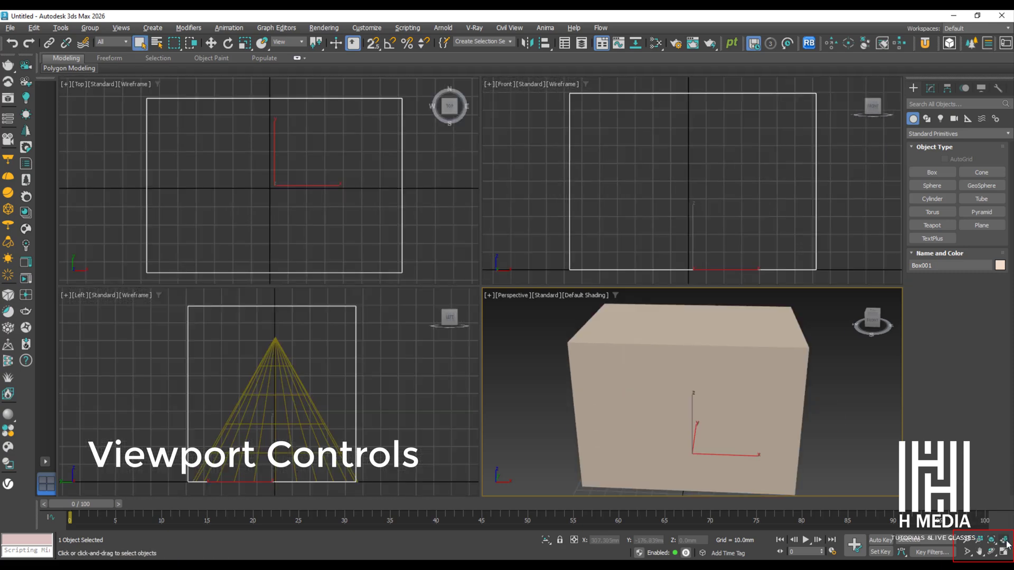
Step: Zoom the Perspective view out, start Zoom Region, and switch to the Select and Move tool
scroll(773, 419, down, 3)
key(ctrl+w)
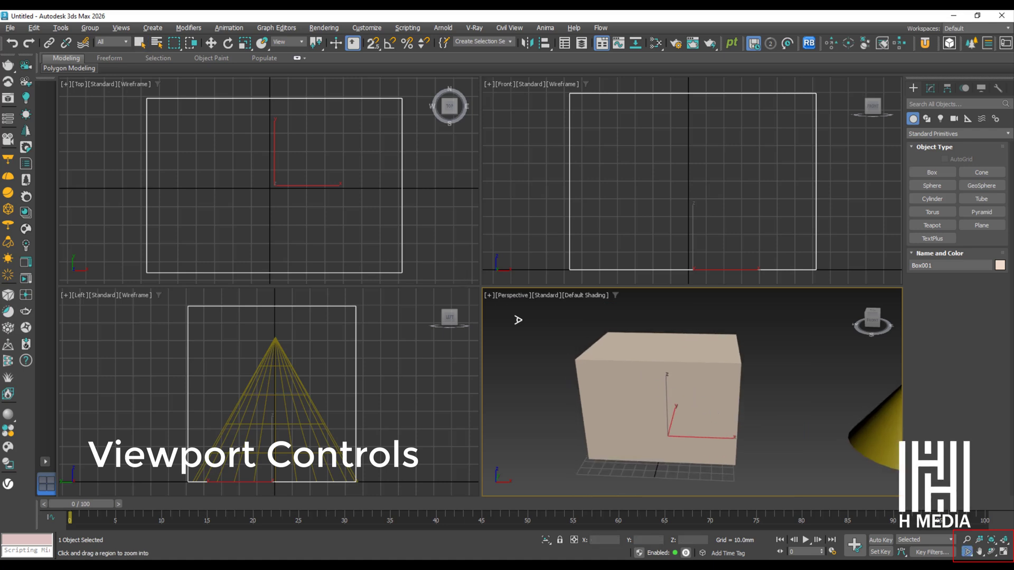
click(211, 43)
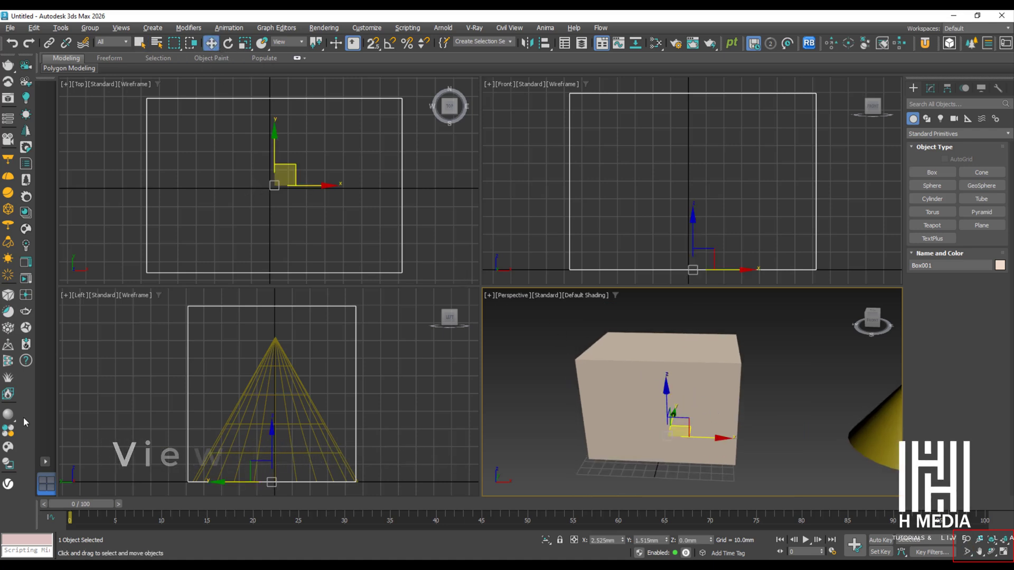